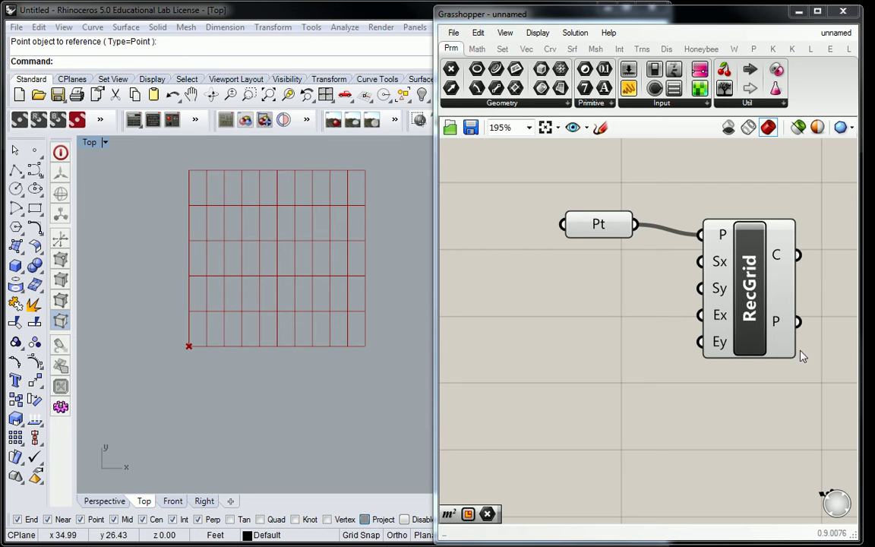
- Wire Pt's output to RecGrid's Sx input, then remove that wire from the Sx input menu
{"action": "left_click_drag", "start_coordinate": [635, 224], "coordinate": [700, 262]}
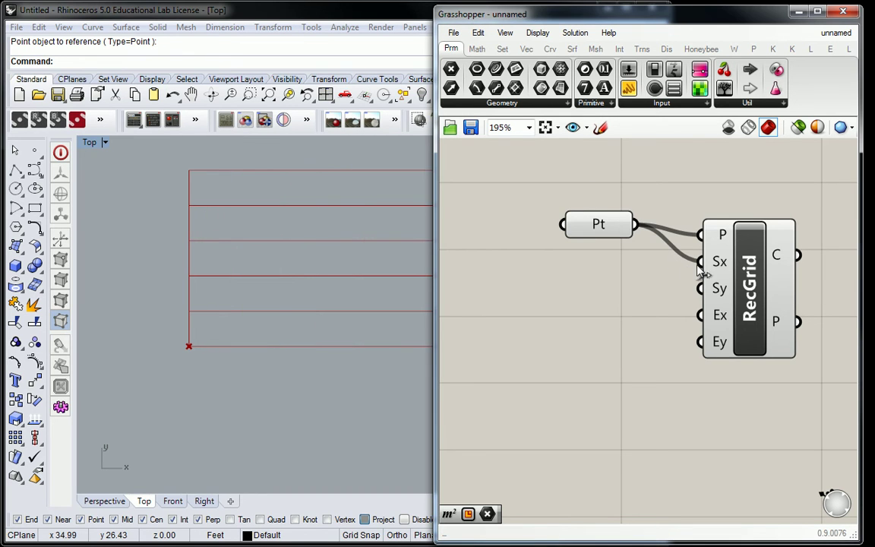
{"action": "scroll", "coordinate": [321, 298], "scroll_direction": "down", "scroll_amount": 5}
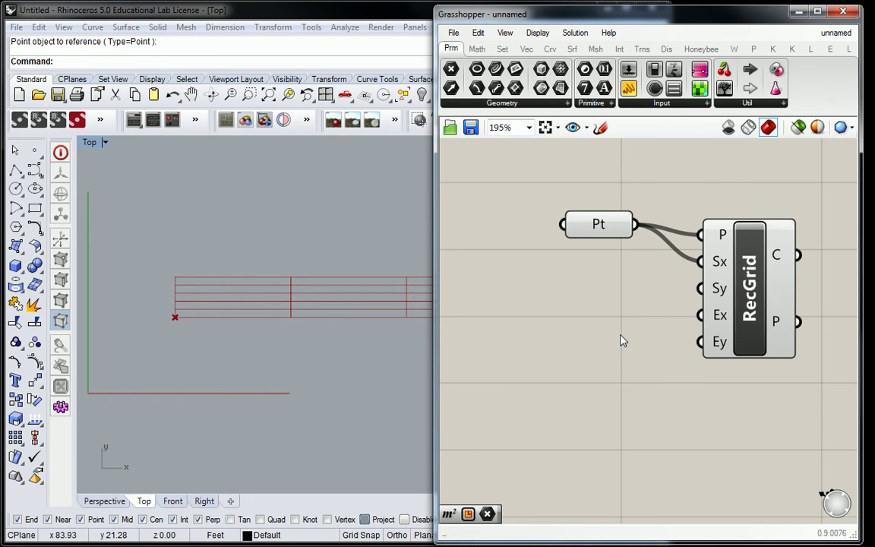
{"action": "right_click", "coordinate": [720, 263]}
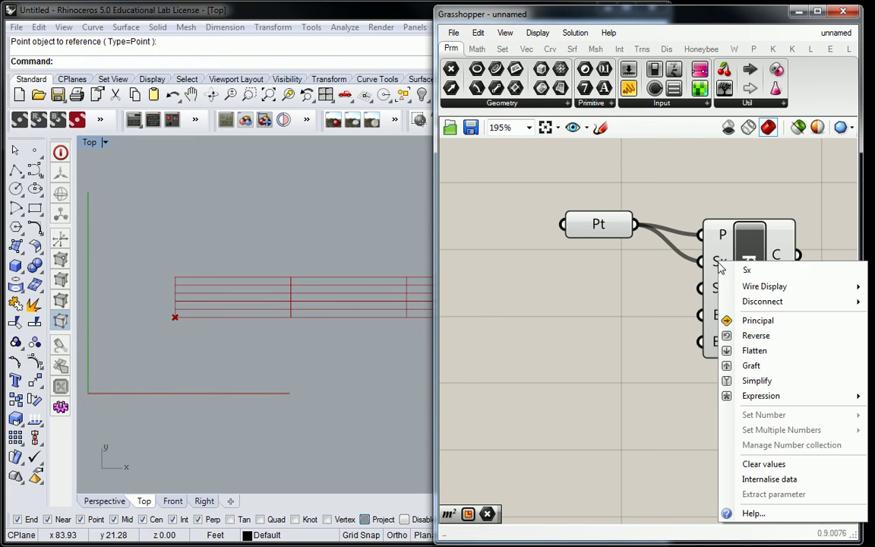
{"action": "right_click_drag", "start_coordinate": [746, 303], "coordinate": [631, 270]}
{"action": "right_click", "coordinate": [533, 258]}
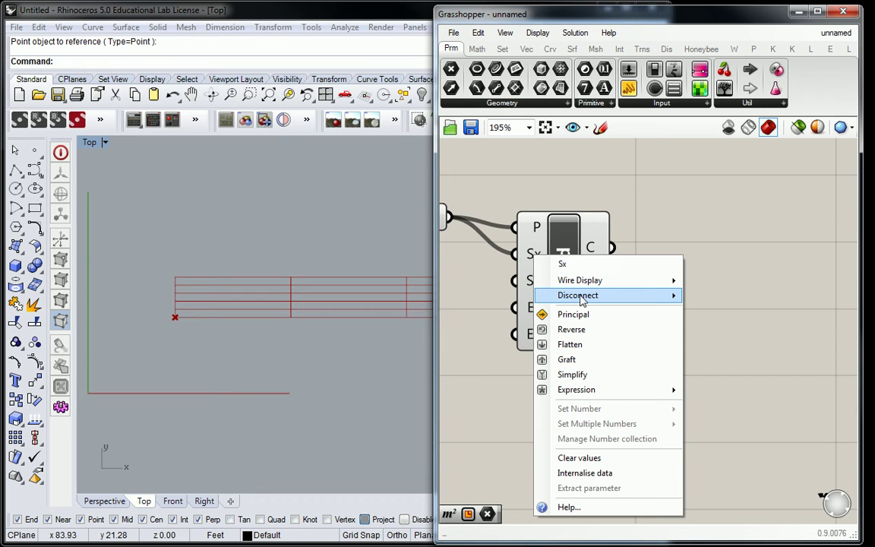
{"action": "mouse_move", "coordinate": [623, 296]}
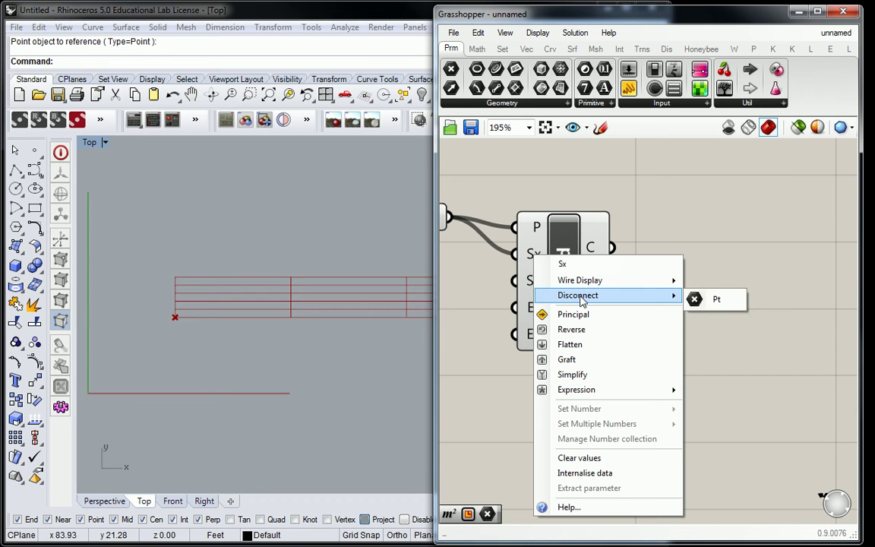
{"action": "left_click", "coordinate": [706, 300]}
{"action": "right_click_drag", "start_coordinate": [670, 314], "coordinate": [758, 321]}
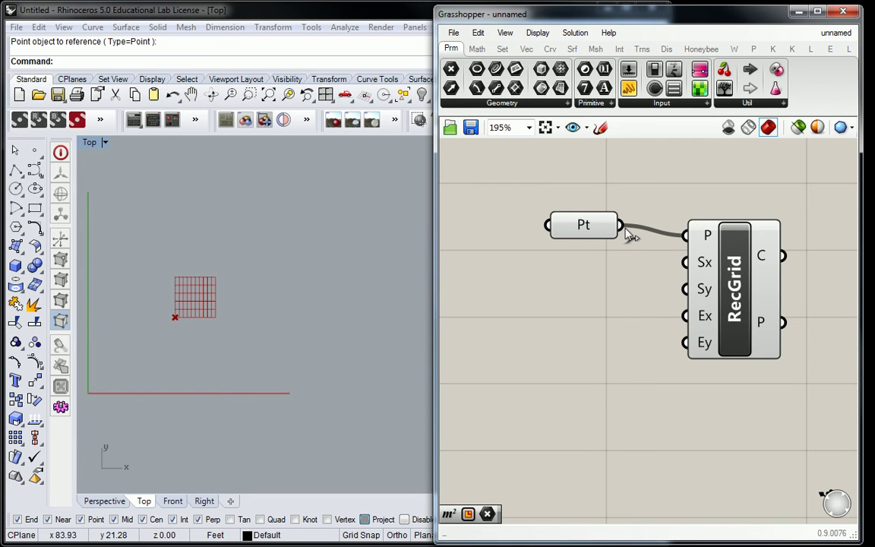
- Reconnect Pt to Sx, then drag the Pt wires off both the Sx and P inputs
{"action": "left_click_drag", "start_coordinate": [621, 227], "coordinate": [685, 262]}
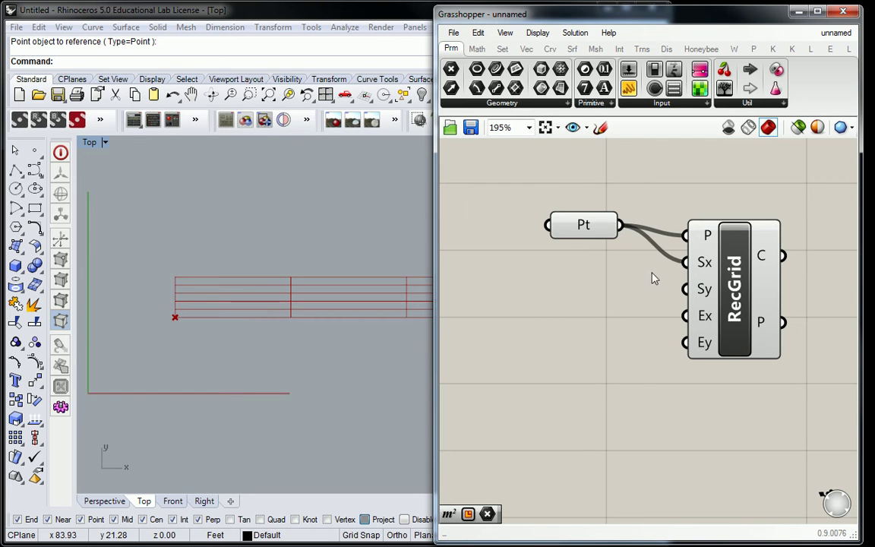
{"action": "key", "text": "alt"}
{"action": "left_click_drag", "start_coordinate": [686, 262], "coordinate": [622, 181], "text": "ctrl"}
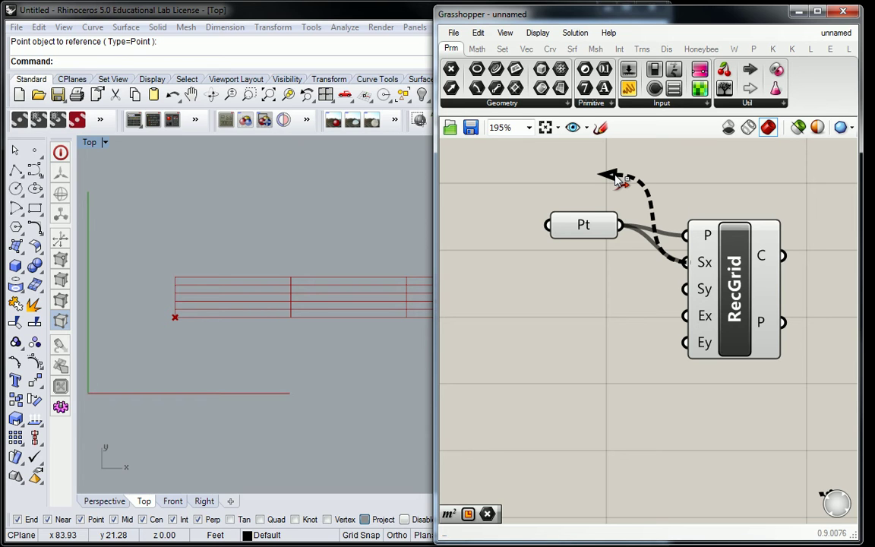
{"action": "left_click_drag", "start_coordinate": [621, 181], "coordinate": [611, 224], "text": "ctrl"}
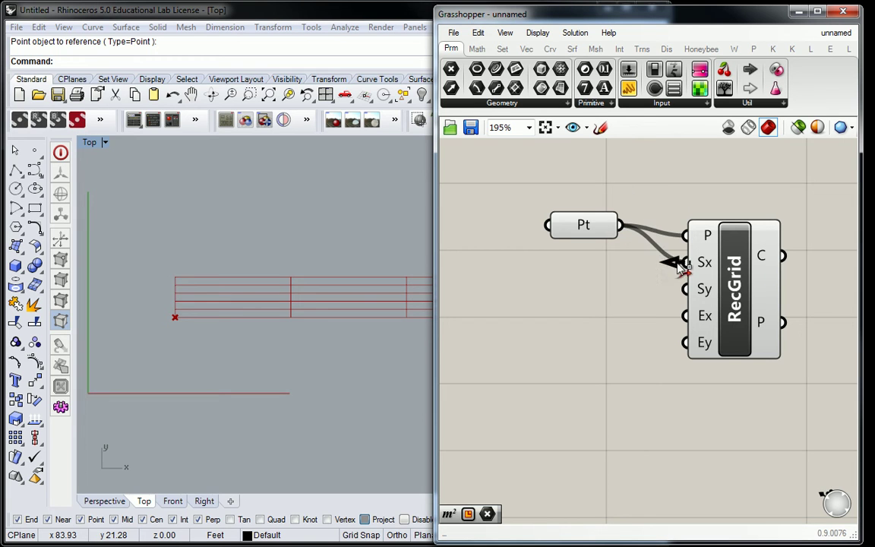
{"action": "left_click_drag", "start_coordinate": [702, 266], "coordinate": [591, 223], "text": "ctrl"}
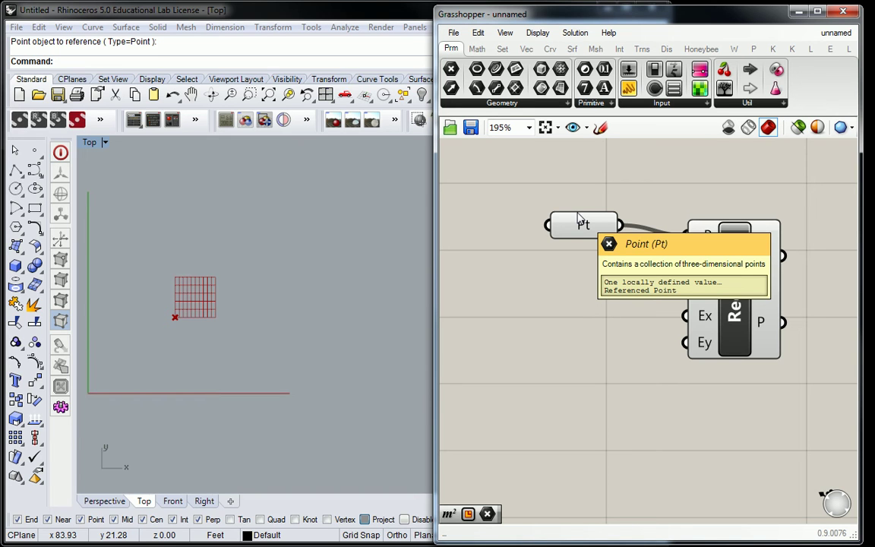
{"action": "left_click_drag", "start_coordinate": [687, 235], "coordinate": [631, 236], "text": "ctrl"}
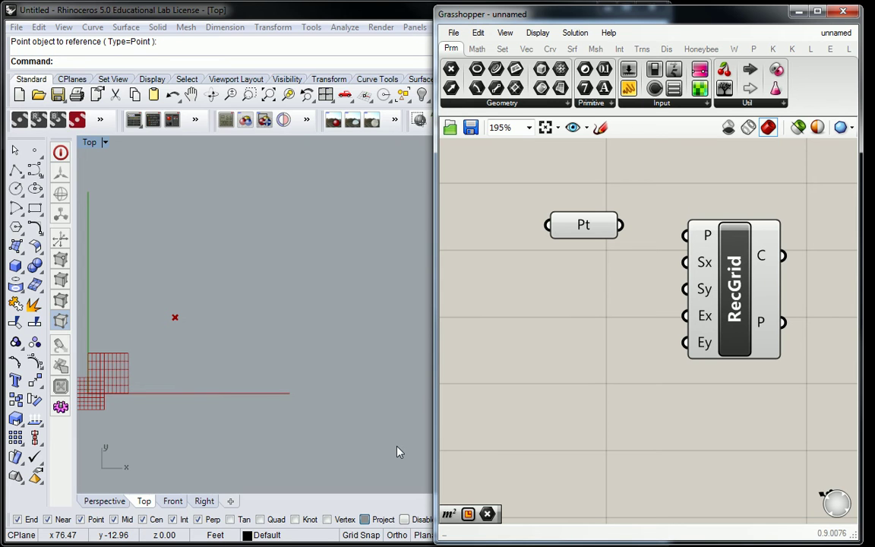
- Undo and redo to compare the grid with and without the Pt-to-P connection
{"action": "key", "text": "ctrl+z"}
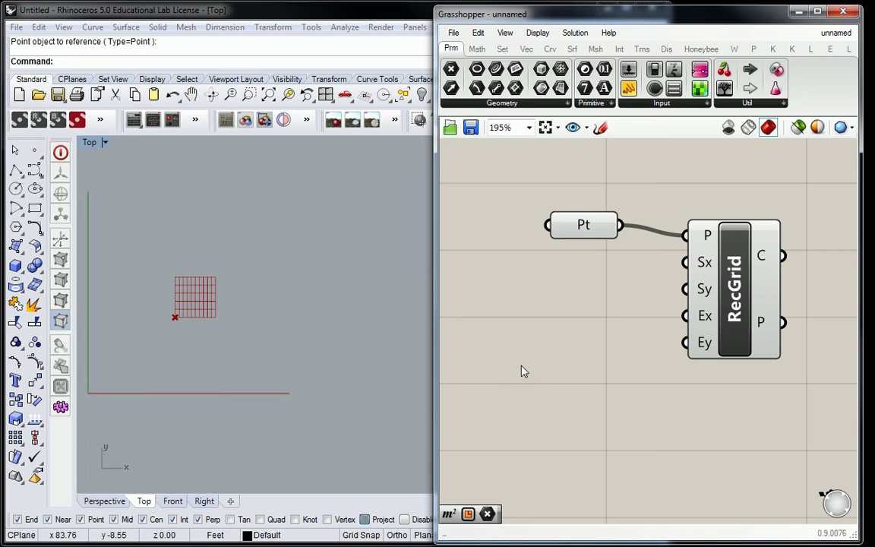
{"action": "key", "text": "ctrl+z"}
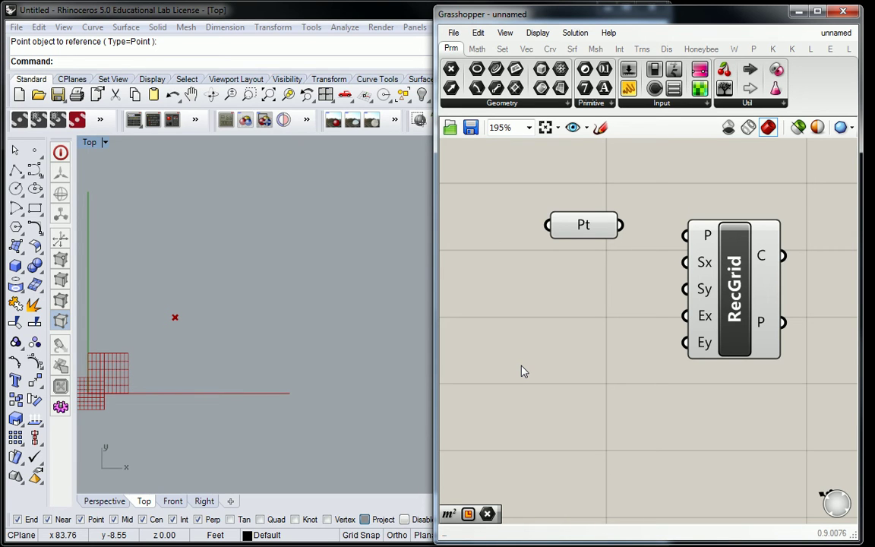
{"action": "key", "text": "ctrl+y"}
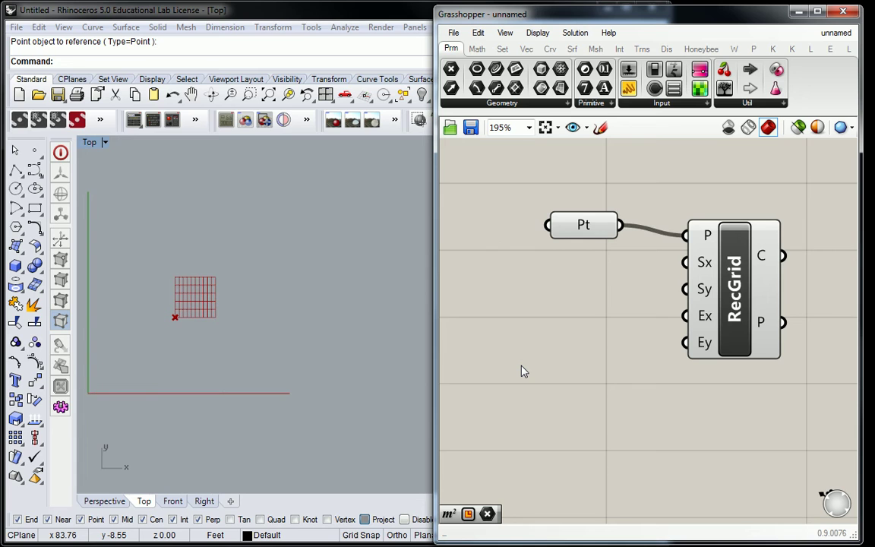
{"action": "key", "text": "ctrl+z"}
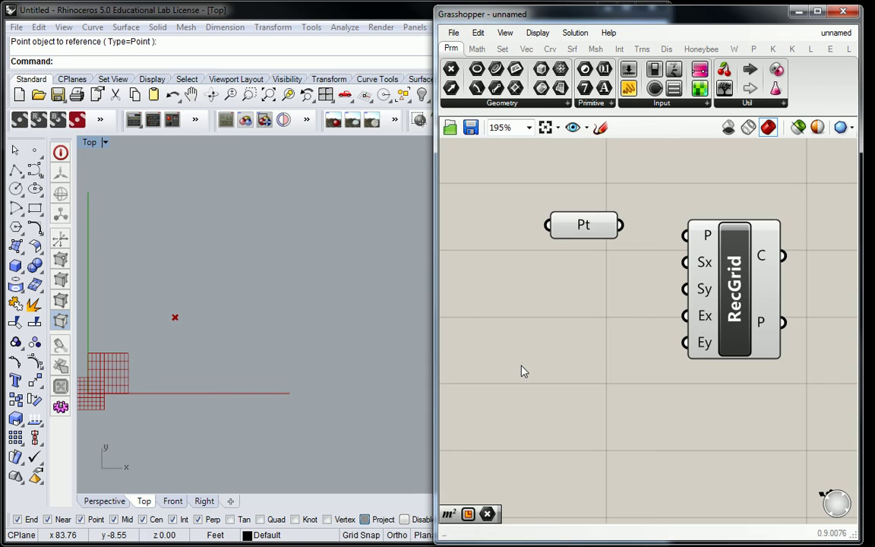
- Zoom the canvas out and back in, then double-click empty canvas for the component search
{"action": "scroll", "coordinate": [598, 309], "scroll_direction": "down", "scroll_amount": 5}
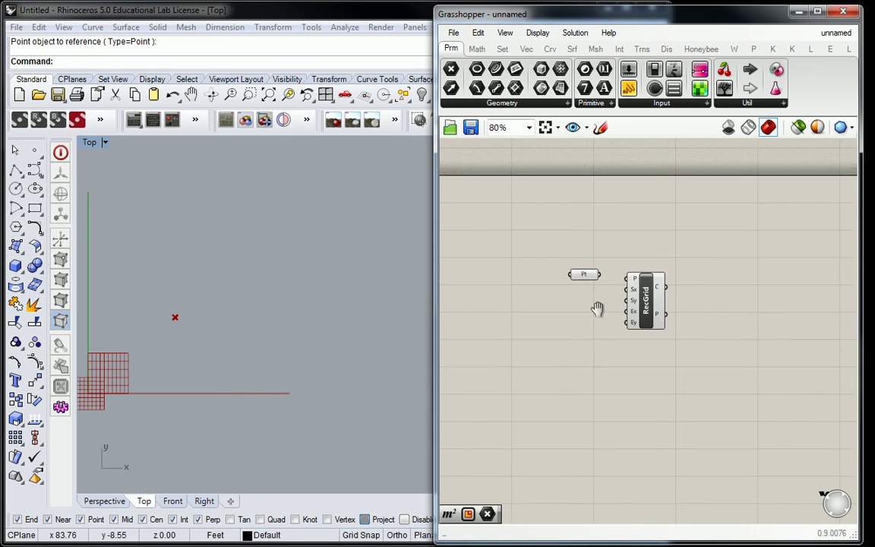
{"action": "scroll", "coordinate": [665, 264], "scroll_direction": "up", "scroll_amount": 4}
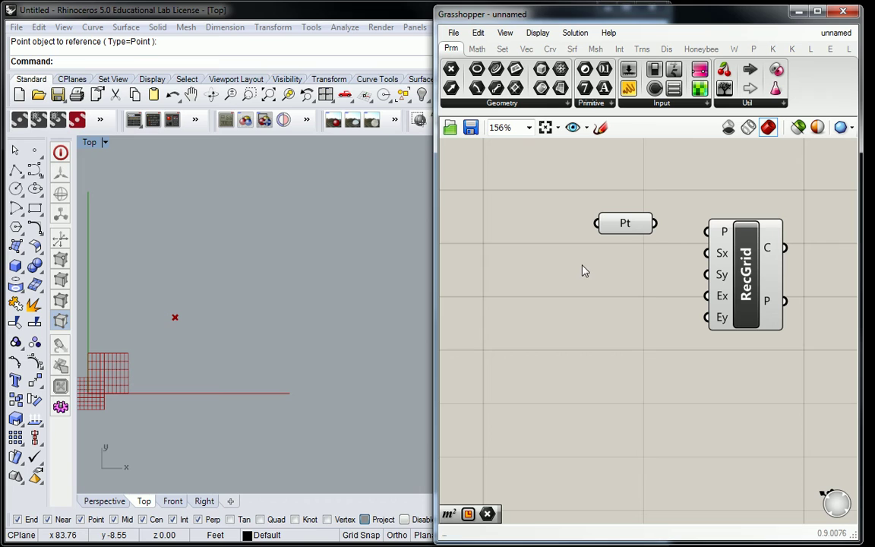
{"action": "double_click", "coordinate": [575, 287]}
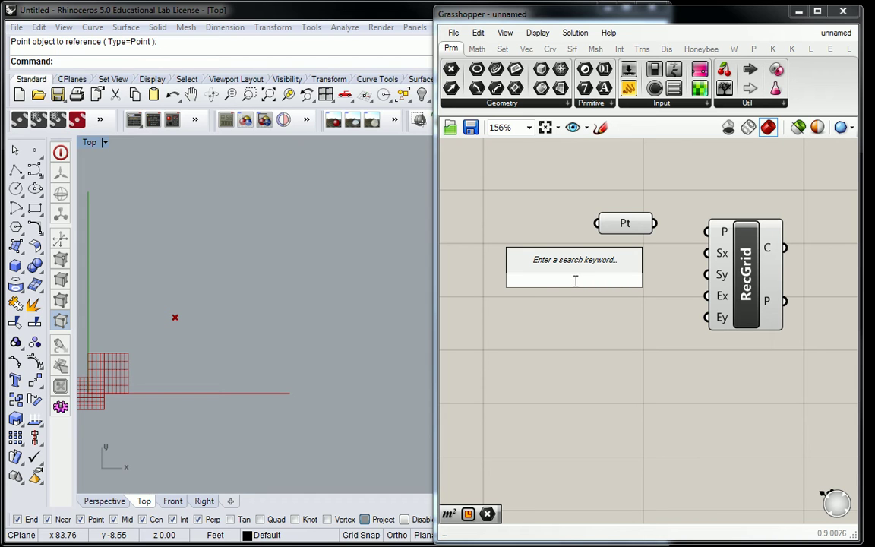
{"action": "left_click", "coordinate": [651, 104]}
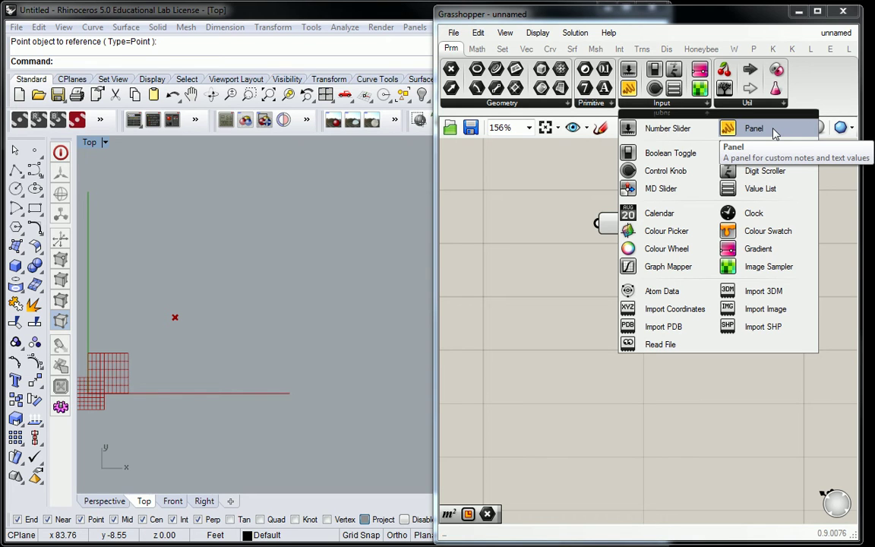
{"action": "left_click", "coordinate": [671, 130]}
{"action": "left_click", "coordinate": [540, 303]}
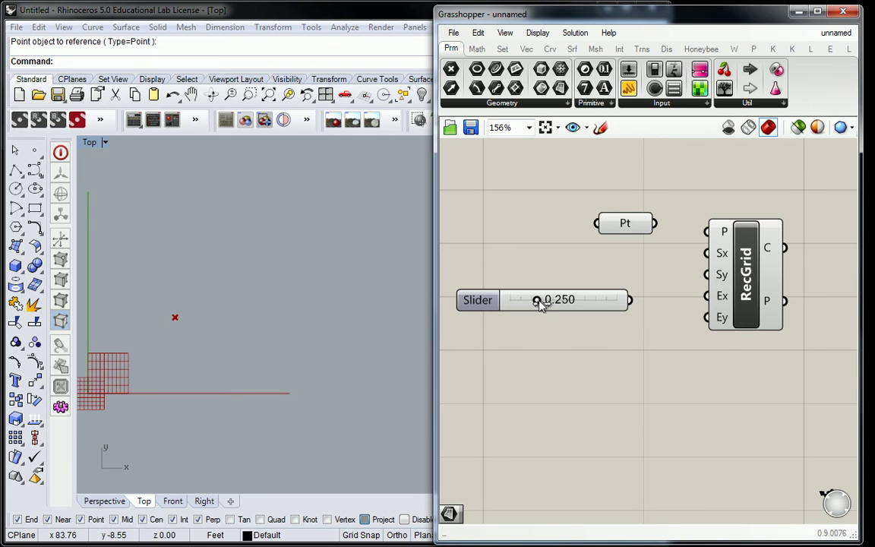
{"action": "mouse_move", "coordinate": [539, 303]}
{"action": "left_mouse_down"}
{"action": "mouse_move", "coordinate": [592, 310]}
{"action": "mouse_move", "coordinate": [549, 319]}
{"action": "left_mouse_up"}
{"action": "left_click", "coordinate": [469, 301]}
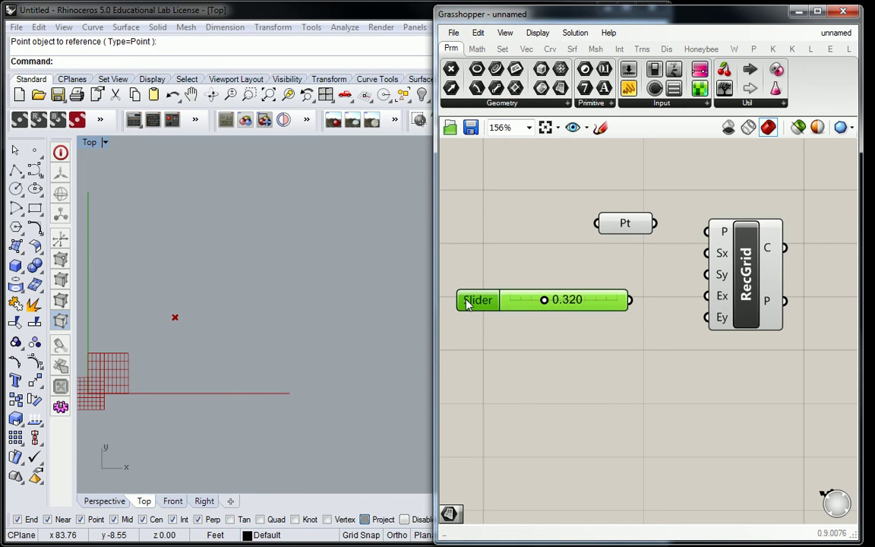
{"action": "key", "text": "Delete"}
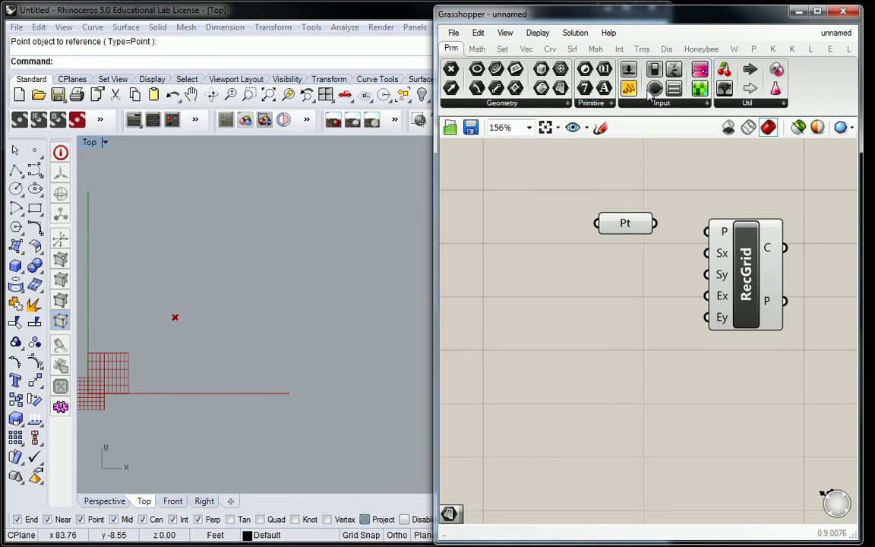
{"action": "left_click_drag", "start_coordinate": [567, 77], "coordinate": [569, 339]}
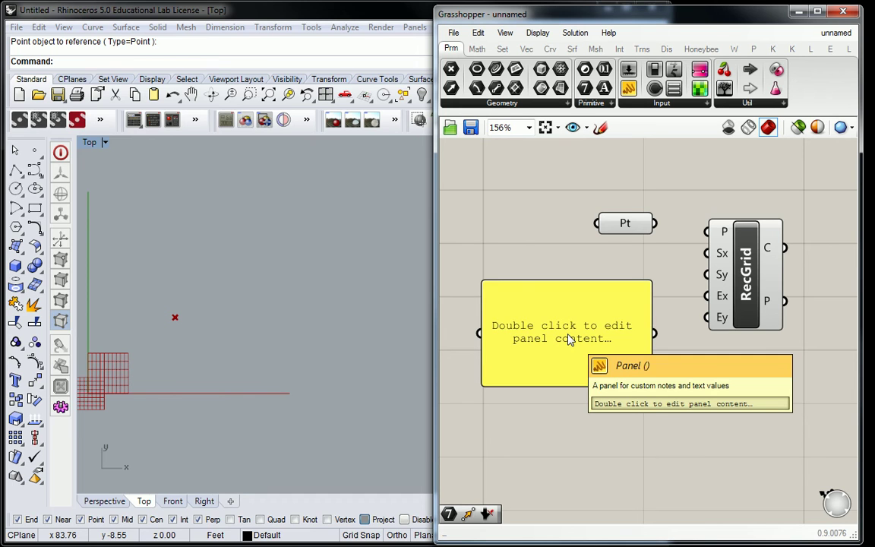
{"action": "double_click", "coordinate": [569, 340]}
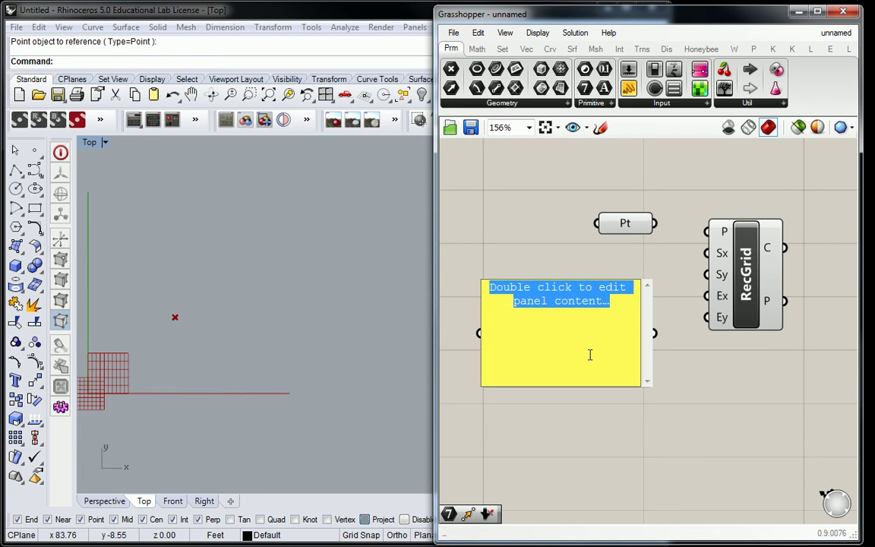
{"action": "type", "text": "12"}
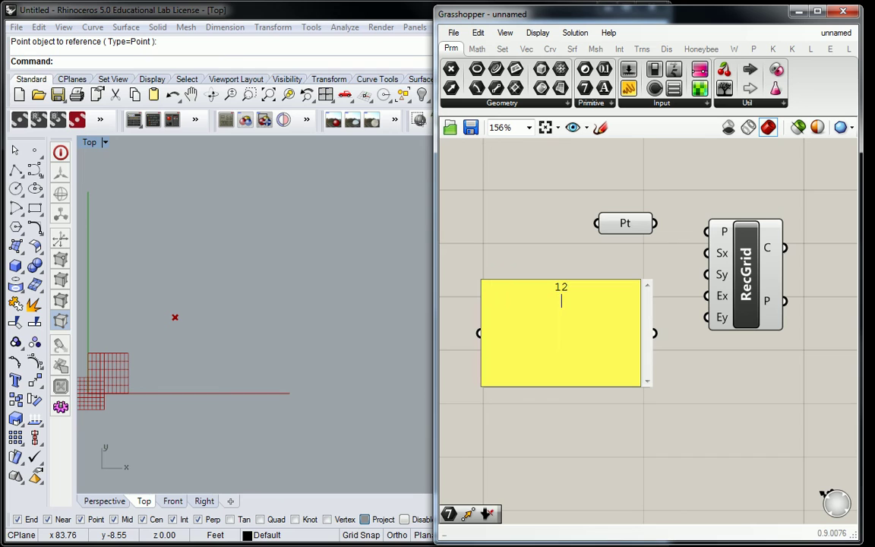
{"action": "left_click", "coordinate": [539, 237]}
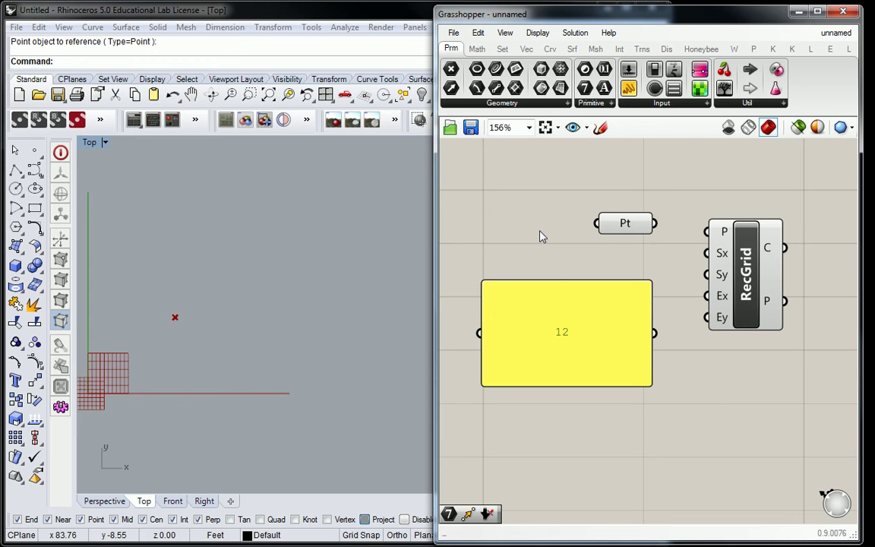
{"action": "left_click", "coordinate": [582, 323]}
{"action": "key", "text": "Delete"}
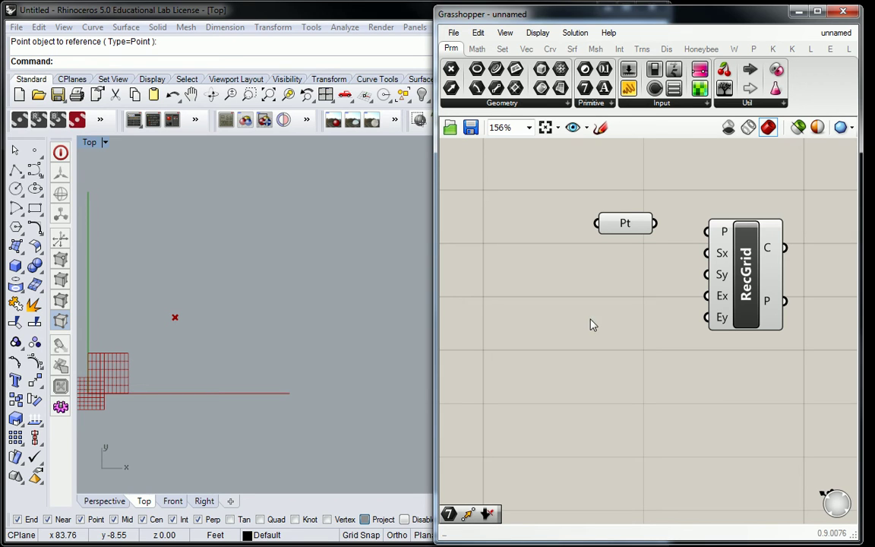
- Create an integer number slider ranging 0 to 10 from the canvas search with '0<10'
{"action": "double_click", "coordinate": [601, 317]}
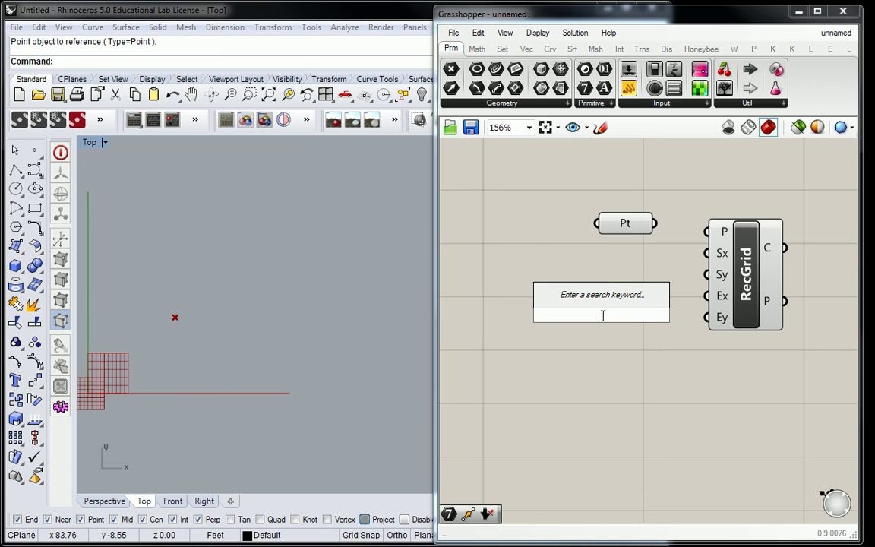
{"action": "type", "text": "line"}
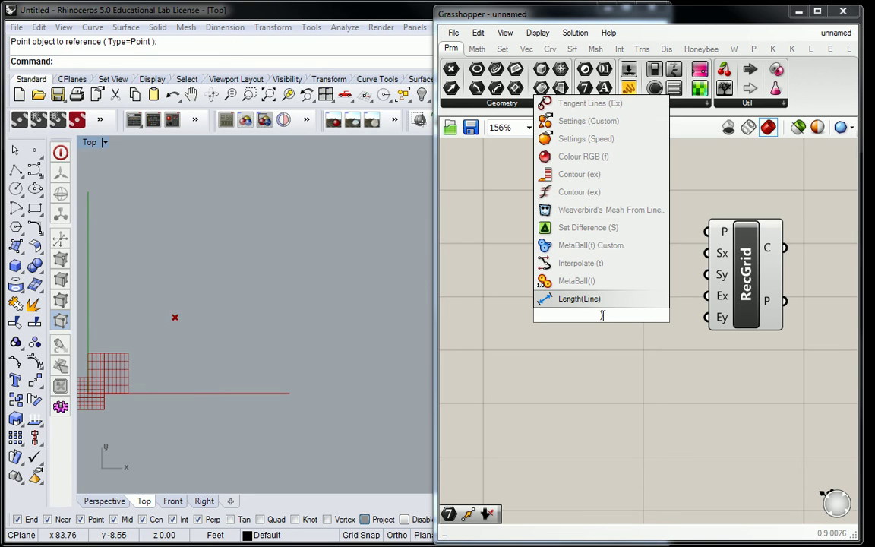
{"action": "key", "text": "BackSpace"}
{"action": "key", "text": "BackSpace"}
{"action": "key", "text": "BackSpace"}
{"action": "key", "text": "BackSpace"}
{"action": "type", "text": "0"}
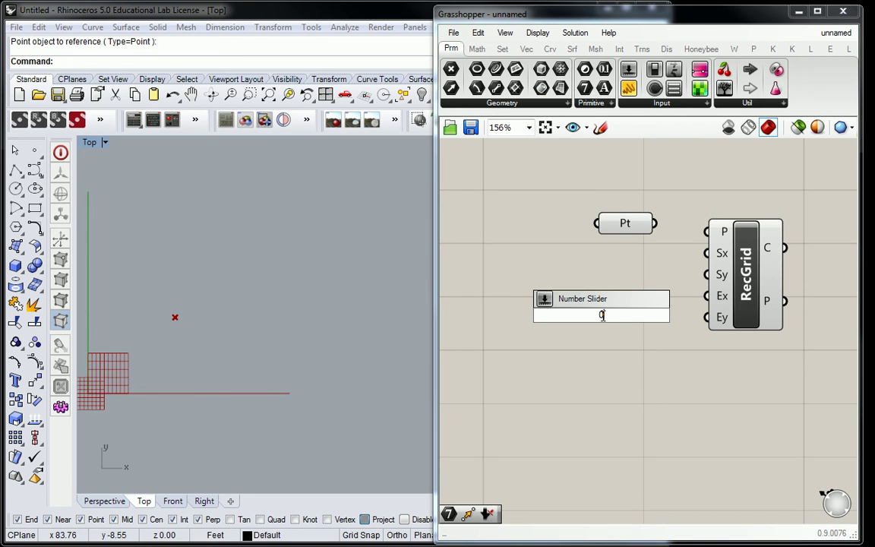
{"action": "type", "text": "<10"}
{"action": "key", "text": "Return"}
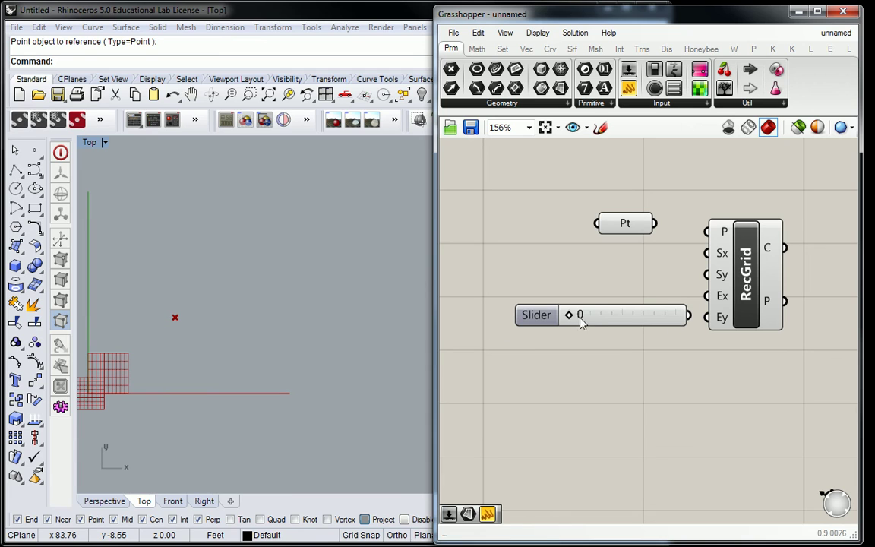
- Drag the test slider up to 2, delete it, and reopen the canvas search
{"action": "mouse_move", "coordinate": [568, 316]}
{"action": "left_mouse_down"}
{"action": "mouse_move", "coordinate": [597, 329]}
{"action": "mouse_move", "coordinate": [603, 317]}
{"action": "mouse_move", "coordinate": [633, 316]}
{"action": "mouse_move", "coordinate": [577, 330]}
{"action": "left_mouse_up"}
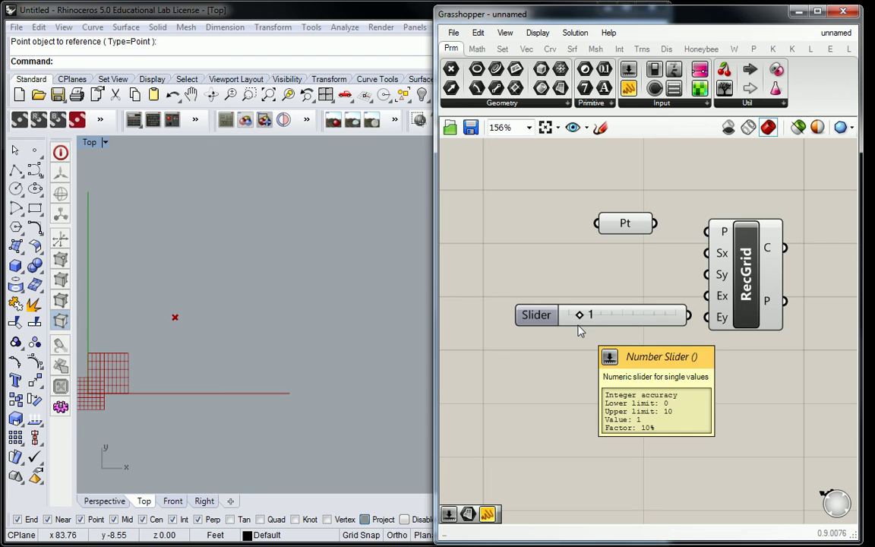
{"action": "left_click_drag", "start_coordinate": [580, 315], "coordinate": [592, 317]}
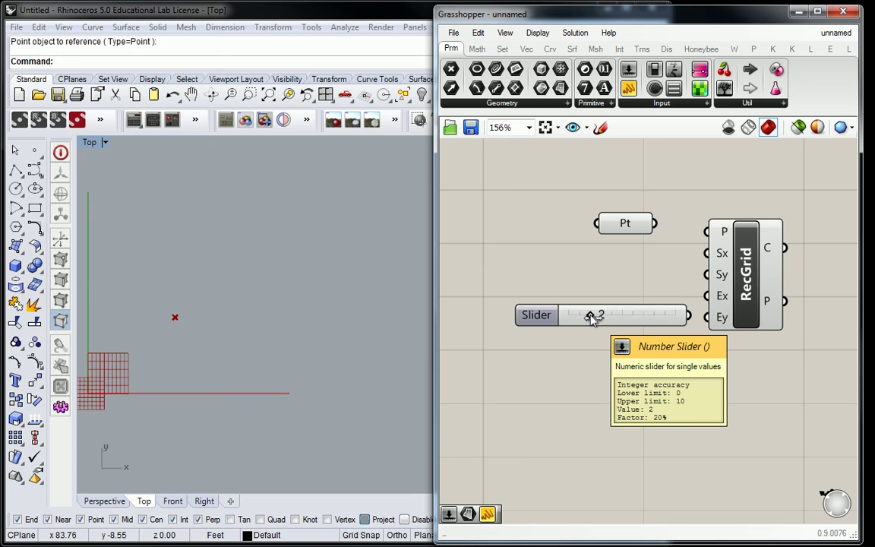
{"action": "left_click", "coordinate": [550, 315]}
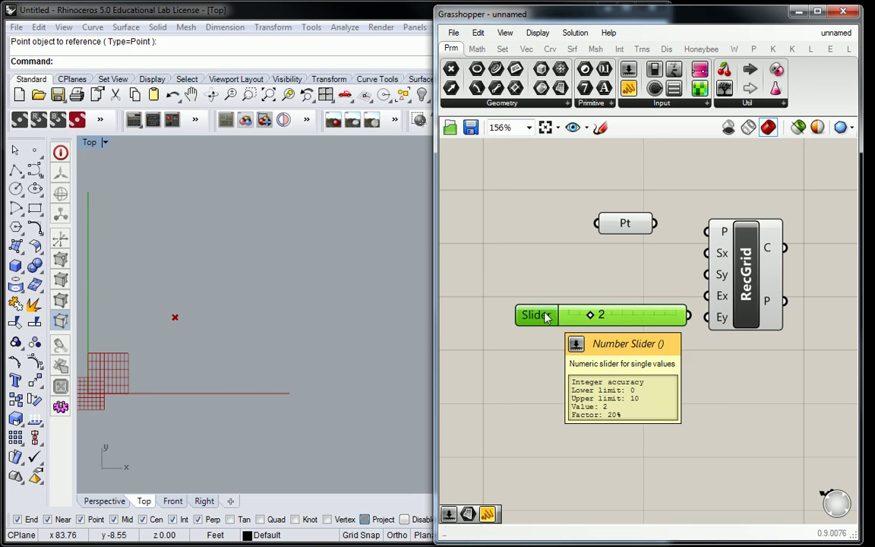
{"action": "key", "text": "Delete"}
{"action": "double_click", "coordinate": [557, 315]}
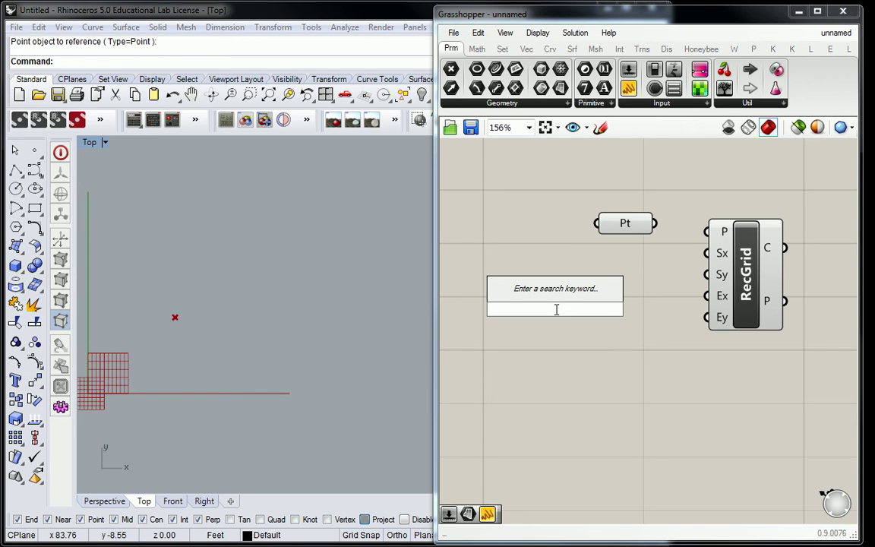
{"action": "type", "text": "0"}
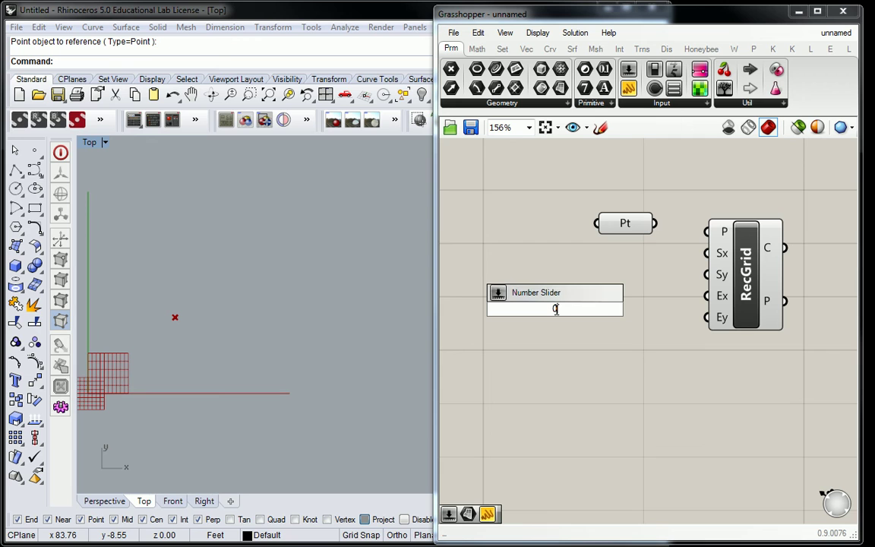
{"action": "type", "text": ".00<10"}
{"action": "key", "text": "Return"}
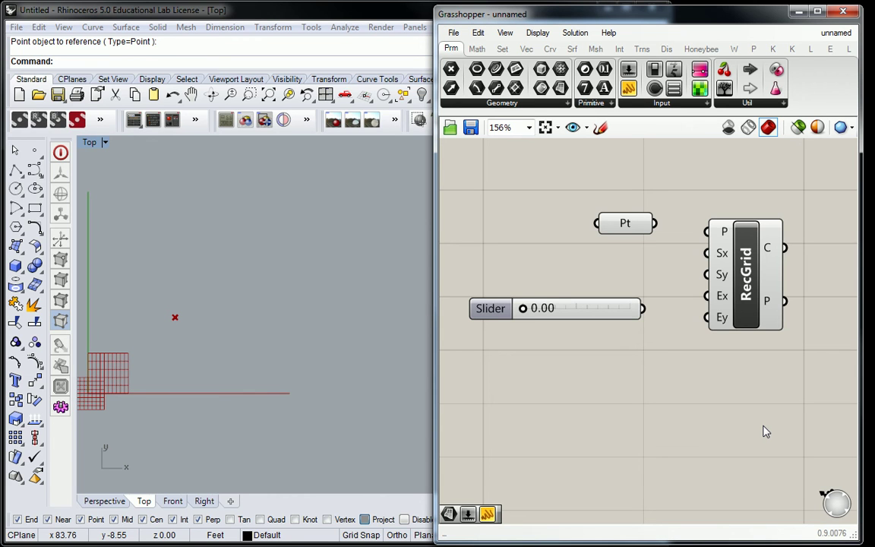
{"action": "left_click_drag", "start_coordinate": [523, 308], "coordinate": [571, 318]}
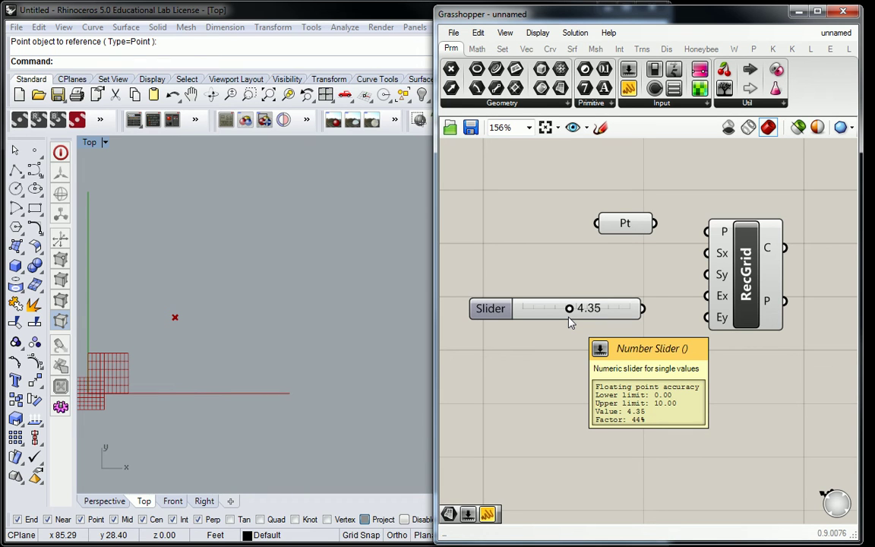
{"action": "double_click", "coordinate": [490, 316]}
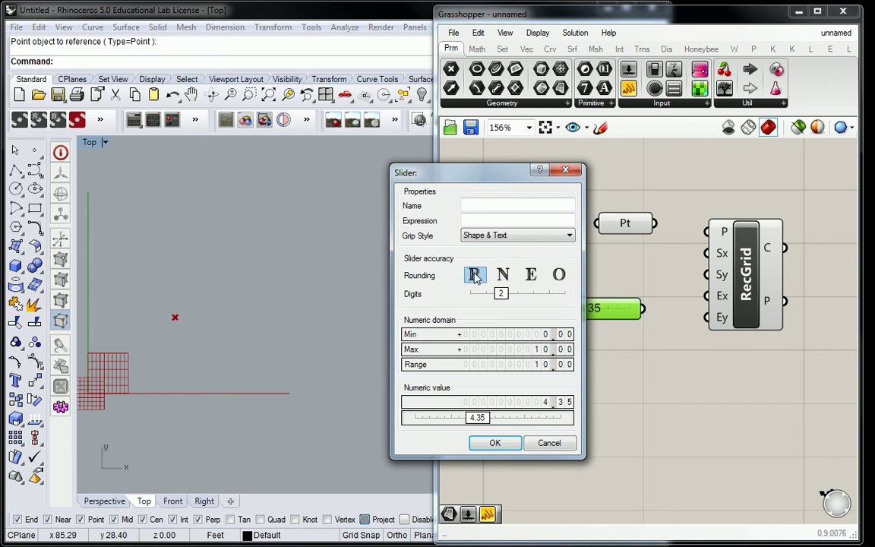
{"action": "left_click", "coordinate": [494, 442]}
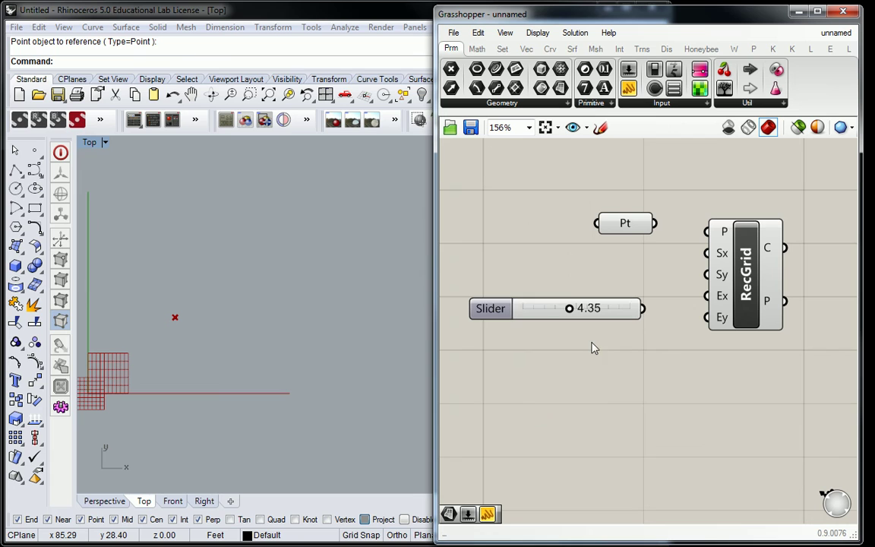
{"action": "left_click", "coordinate": [508, 310]}
{"action": "key", "text": "Delete"}
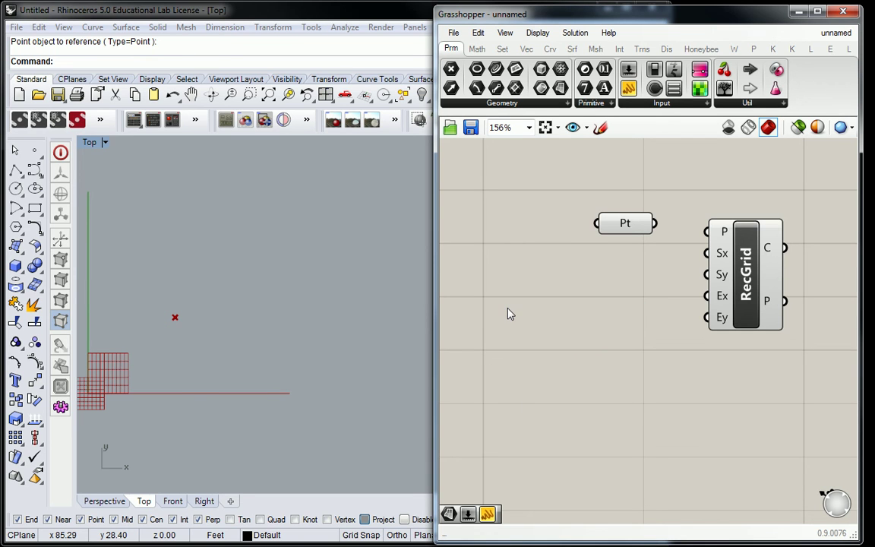
- Create a 0 to 10 slider set to 5 with '0<5<10', level with RecGrid's Sx input
{"action": "double_click", "coordinate": [570, 312]}
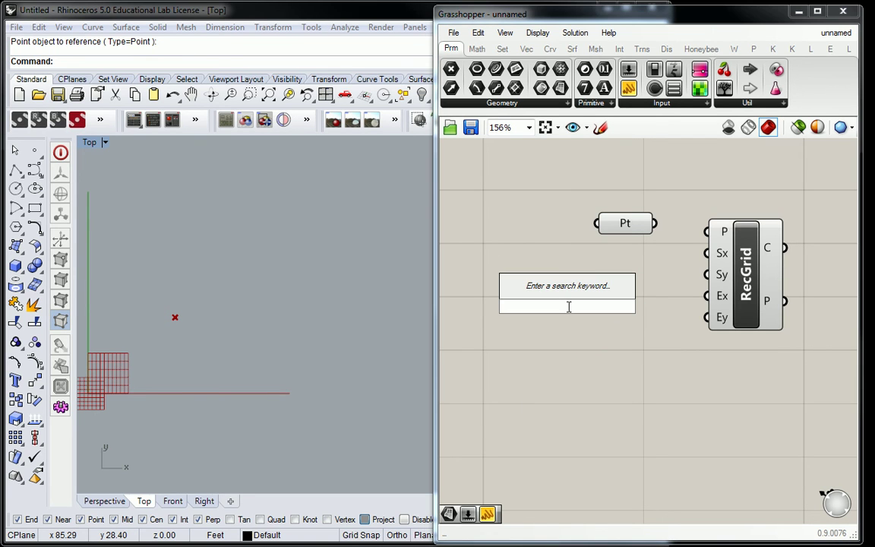
{"action": "type", "text": "0<"}
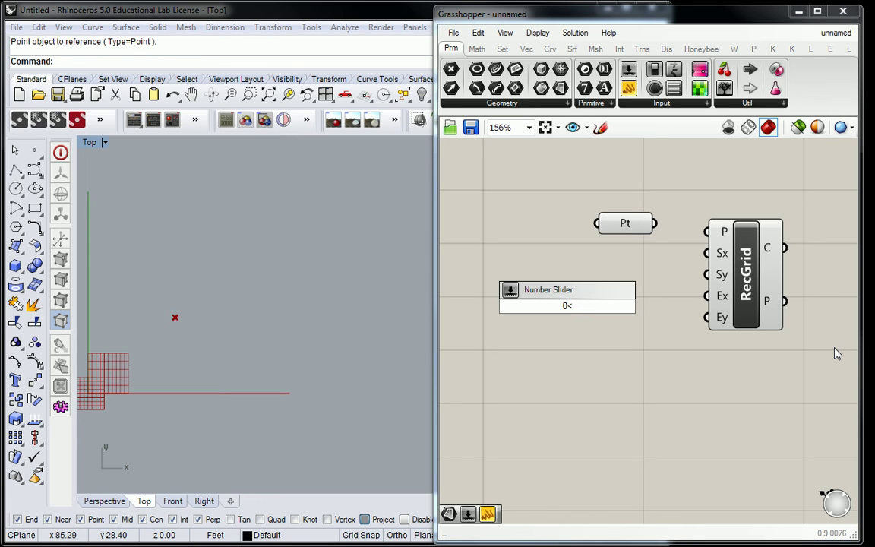
{"action": "type", "text": "5<10"}
{"action": "key", "text": "Return"}
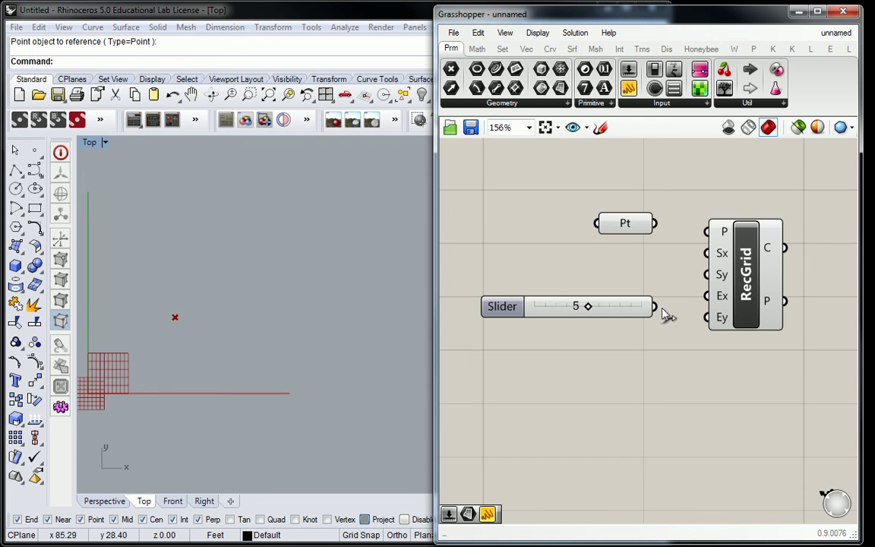
{"action": "left_click_drag", "start_coordinate": [612, 307], "coordinate": [609, 264]}
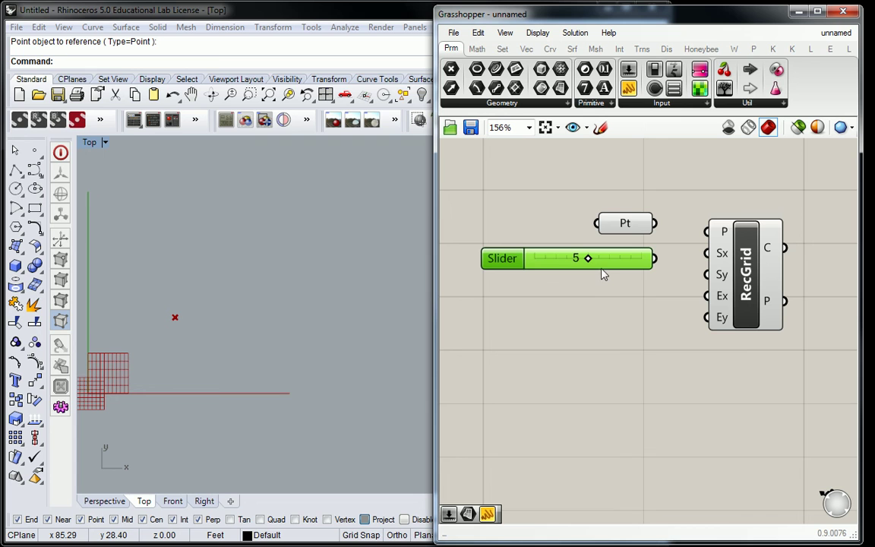
- Copy and paste the slider into four copies stacked one below another
{"action": "left_click_drag", "start_coordinate": [606, 271], "coordinate": [608, 324], "text": "alt"}
{"action": "key", "text": "ctrl+c"}
{"action": "key", "text": "ctrl+v"}
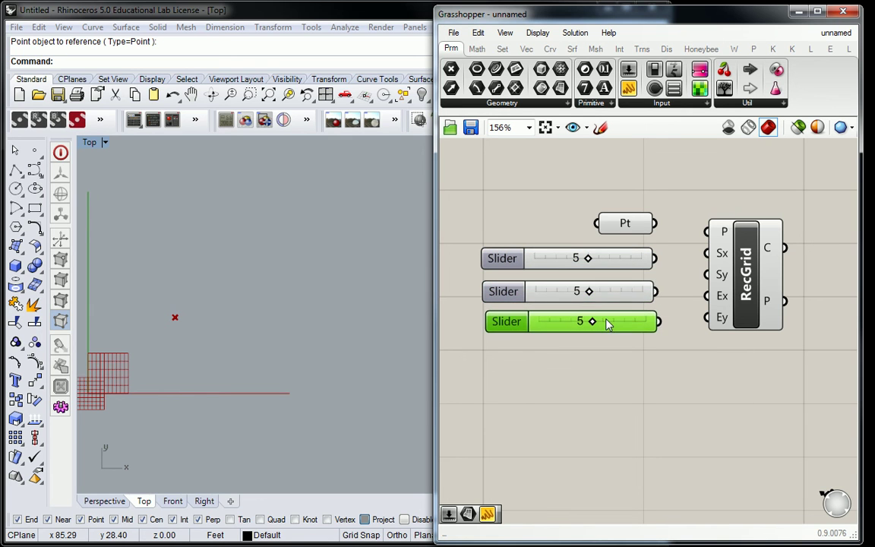
{"action": "key", "text": "ctrl+v"}
{"action": "left_click_drag", "start_coordinate": [625, 291], "coordinate": [609, 362]}
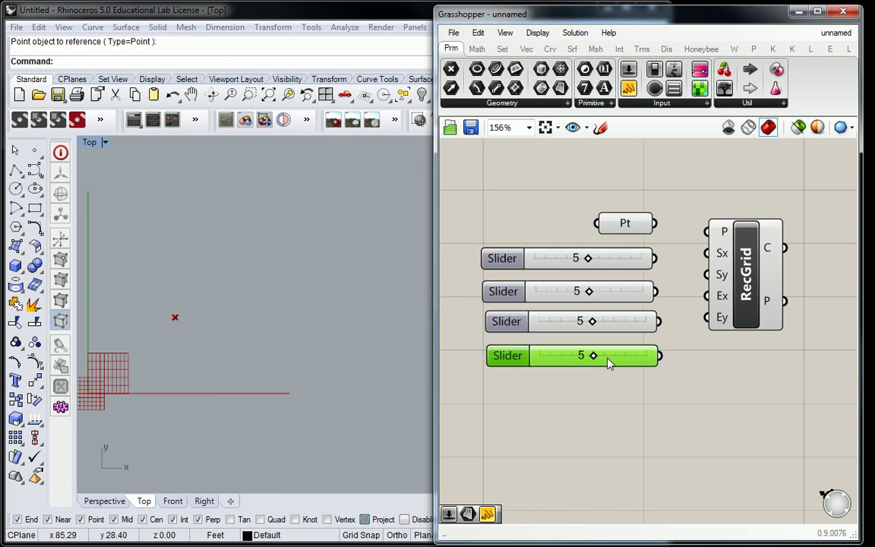
{"action": "left_click", "coordinate": [608, 409]}
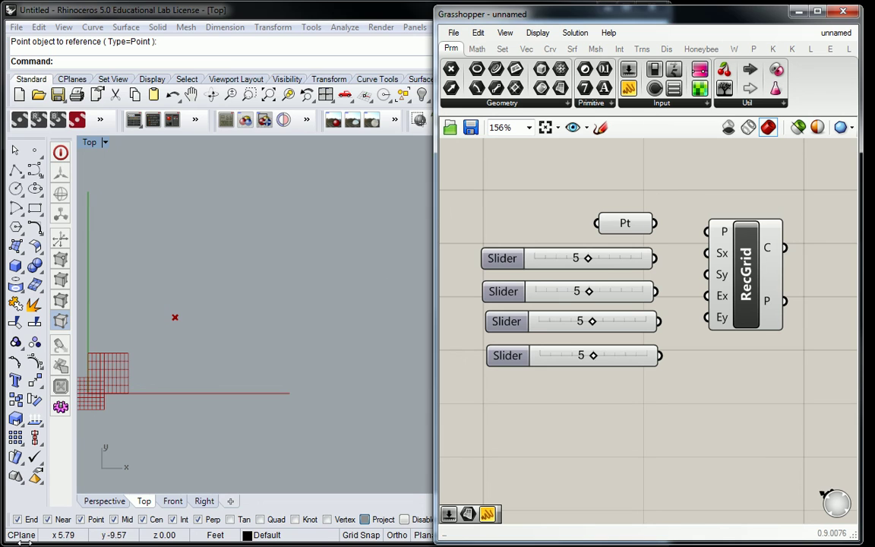
- Pan the Top view and wire Pt's output into RecGrid's P input
{"action": "right_click_drag", "start_coordinate": [213, 341], "coordinate": [300, 297]}
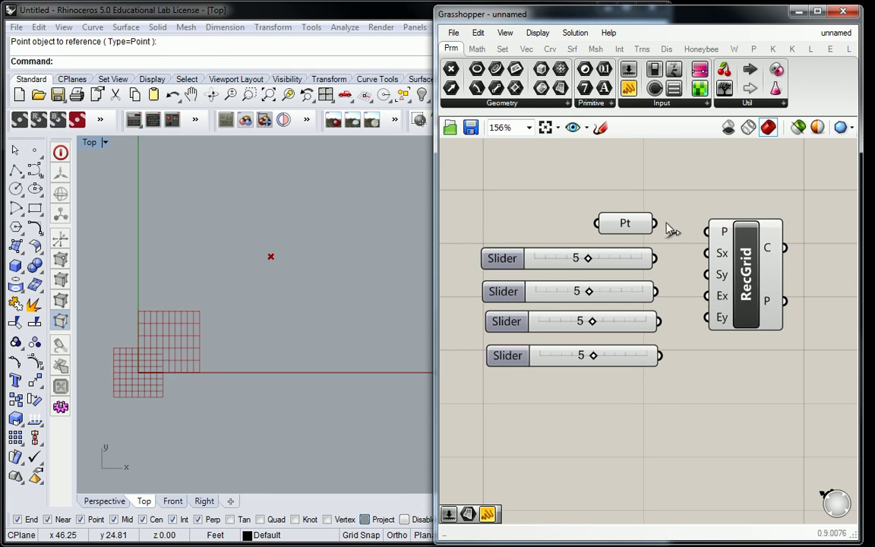
{"action": "left_click_drag", "start_coordinate": [655, 224], "coordinate": [714, 232]}
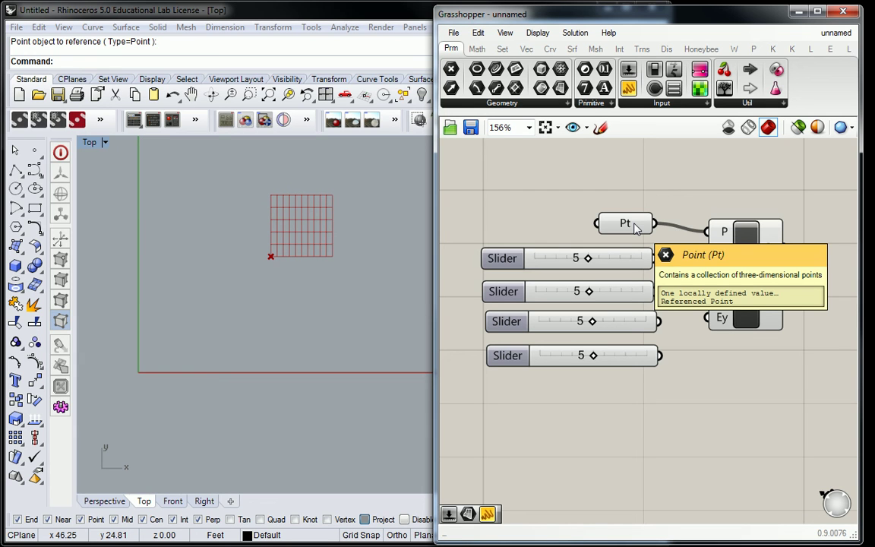
{"action": "left_click", "coordinate": [619, 260]}
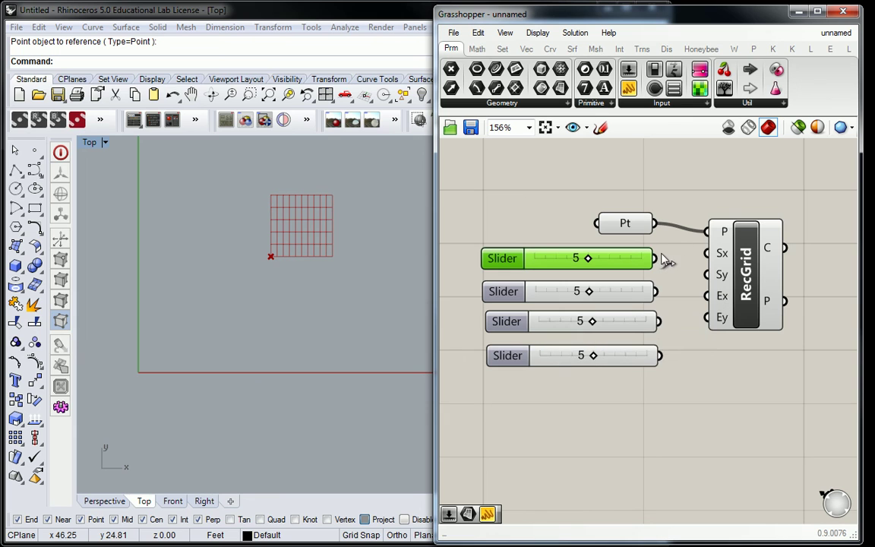
- Wire the four sliders to RecGrid's Sx, Sy, Ex and Ey inputs in order
{"action": "left_click_drag", "start_coordinate": [655, 259], "coordinate": [709, 254]}
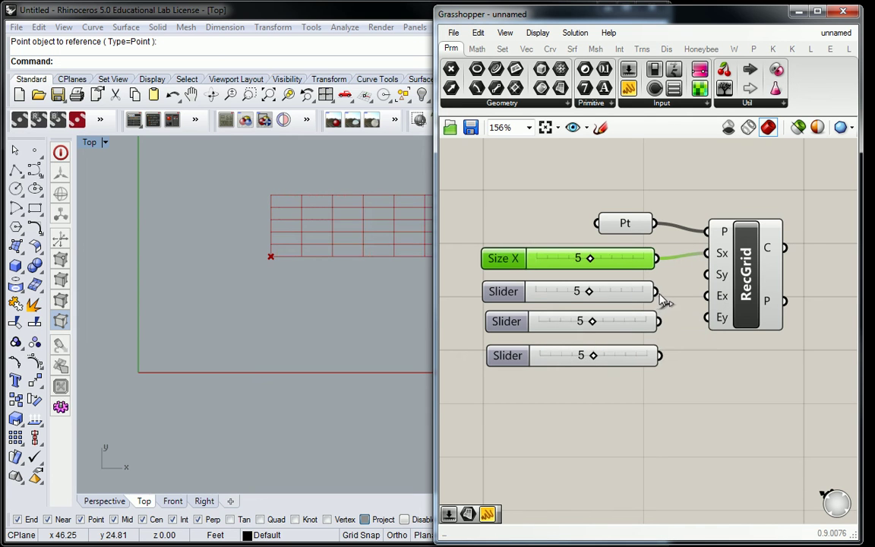
{"action": "left_click_drag", "start_coordinate": [693, 286], "coordinate": [702, 280]}
{"action": "left_click_drag", "start_coordinate": [657, 321], "coordinate": [709, 296]}
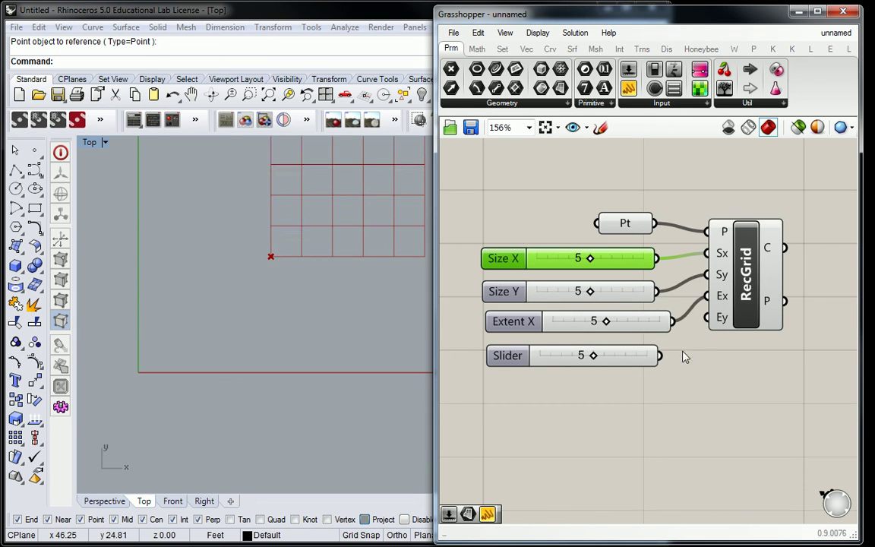
{"action": "left_click_drag", "start_coordinate": [660, 357], "coordinate": [708, 318]}
{"action": "right_click_drag", "start_coordinate": [367, 283], "coordinate": [335, 229]}
- Test the grid: Size X to 3, Size Y to 10, Extent X to 7, lower Extent Y
{"action": "scroll", "coordinate": [335, 230], "scroll_direction": "down", "scroll_amount": 3}
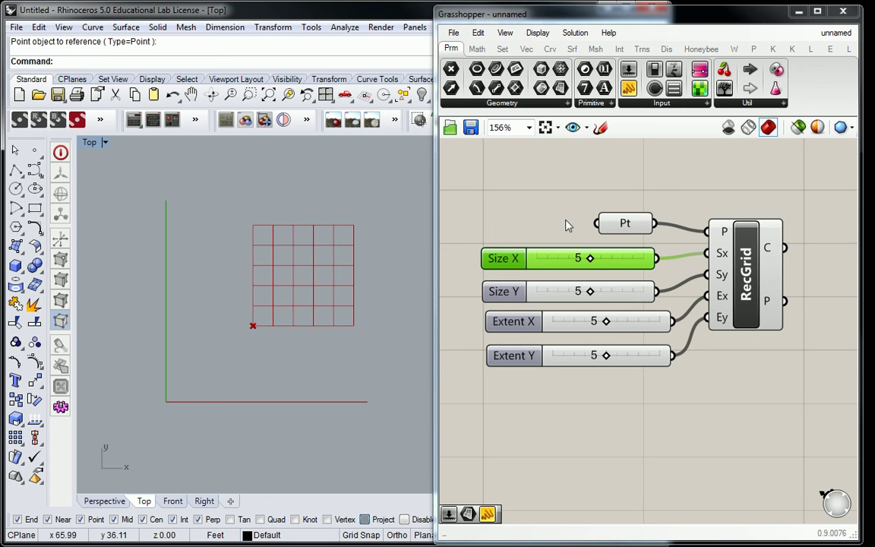
{"action": "left_click_drag", "start_coordinate": [590, 258], "coordinate": [560, 259]}
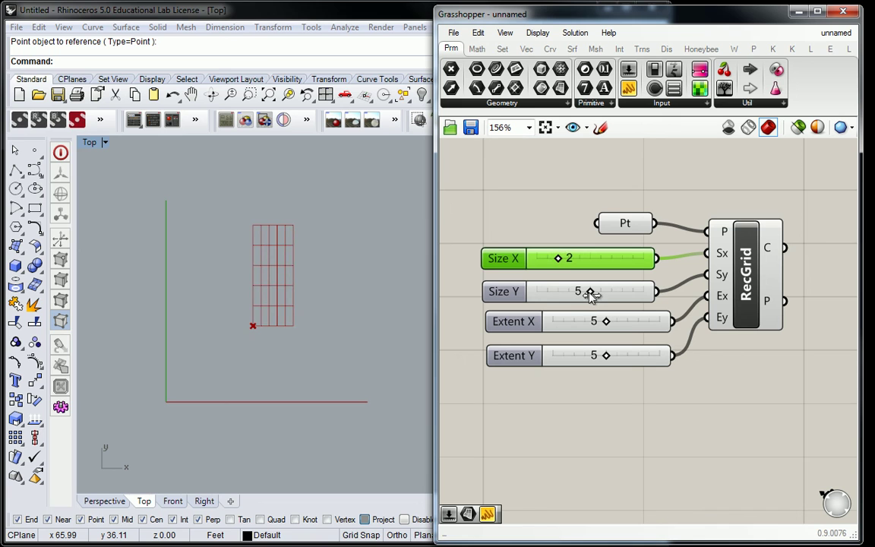
{"action": "left_click_drag", "start_coordinate": [590, 293], "coordinate": [638, 292]}
{"action": "right_click_drag", "start_coordinate": [187, 269], "coordinate": [190, 325]}
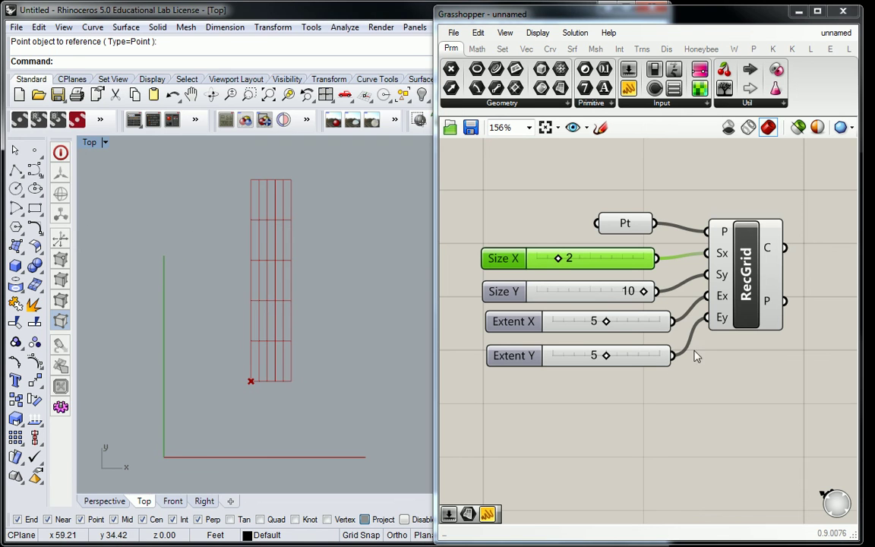
{"action": "left_click_drag", "start_coordinate": [606, 324], "coordinate": [628, 322]}
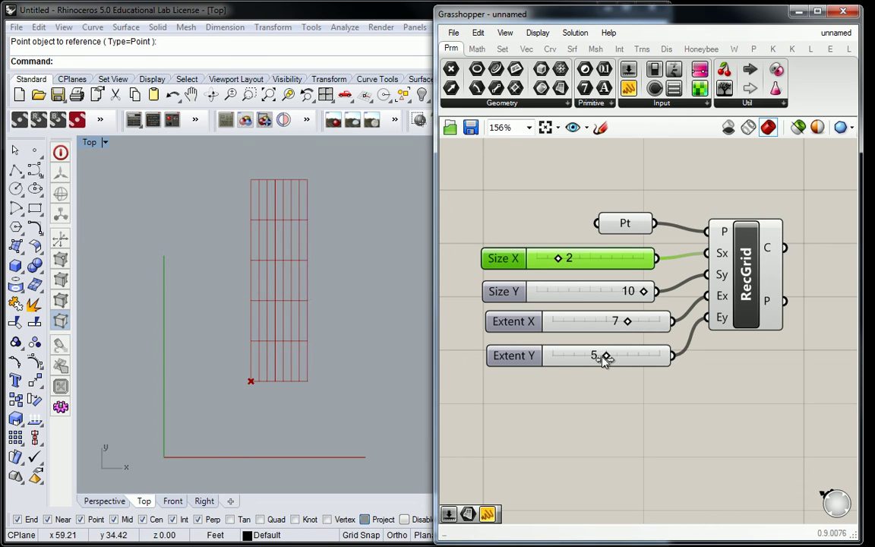
{"action": "mouse_move", "coordinate": [607, 359]}
{"action": "left_mouse_down"}
{"action": "mouse_move", "coordinate": [591, 367]}
{"action": "mouse_move", "coordinate": [597, 357]}
{"action": "left_mouse_up"}
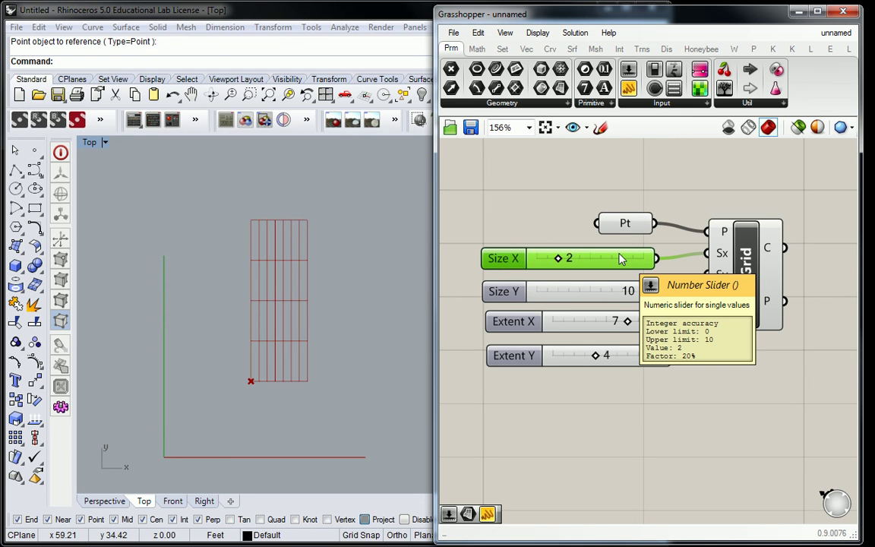
- Set Size X to 3, wire it to Sy as well, and delete the spare Size Y slider
{"action": "mouse_move", "coordinate": [559, 258]}
{"action": "left_mouse_down"}
{"action": "mouse_move", "coordinate": [582, 269]}
{"action": "mouse_move", "coordinate": [571, 269]}
{"action": "left_mouse_up"}
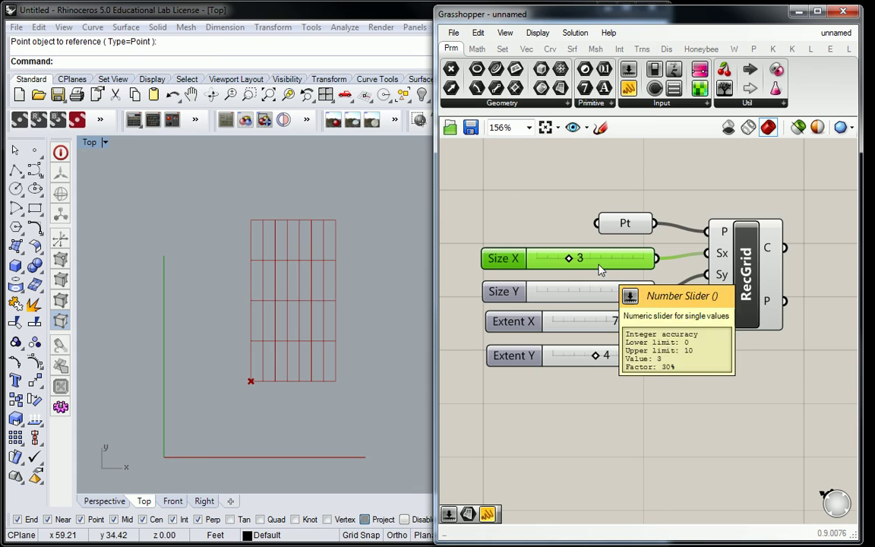
{"action": "left_click_drag", "start_coordinate": [669, 262], "coordinate": [706, 274]}
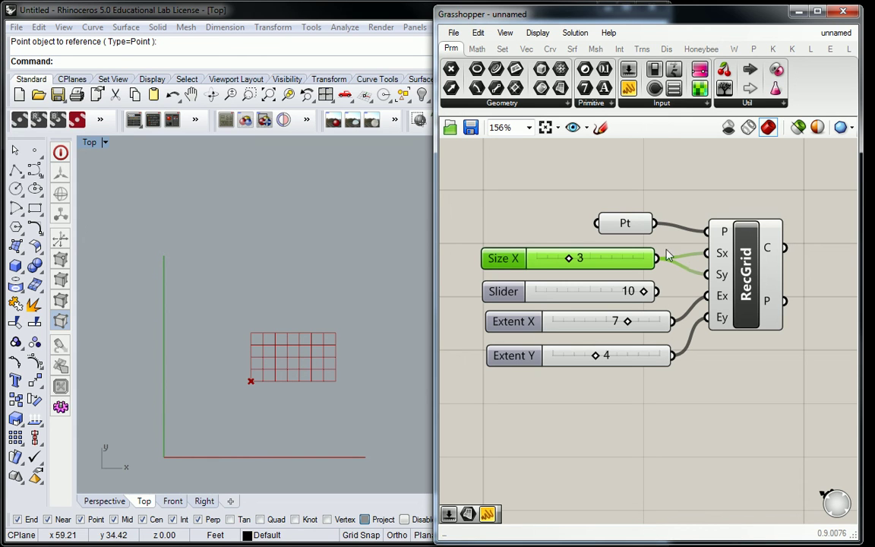
{"action": "left_click", "coordinate": [492, 292]}
{"action": "key", "text": "Delete"}
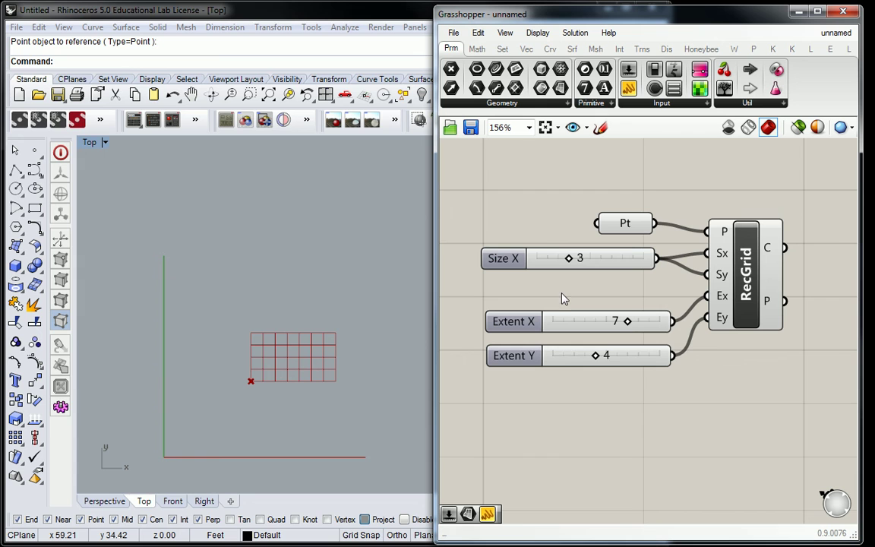
- Move the Extent X and Extent Y sliders up beneath Size X
{"action": "left_click", "coordinate": [523, 365]}
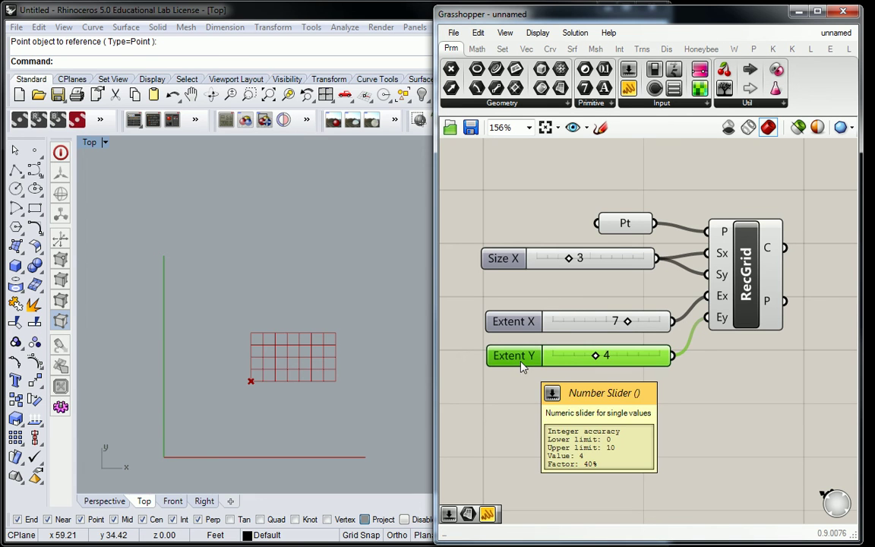
{"action": "left_click", "coordinate": [528, 325]}
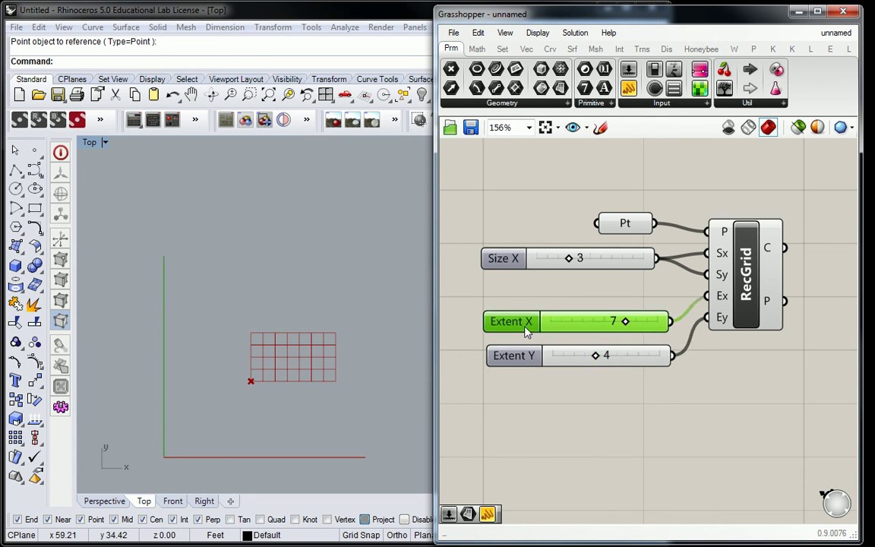
{"action": "left_click_drag", "start_coordinate": [561, 297], "coordinate": [508, 340]}
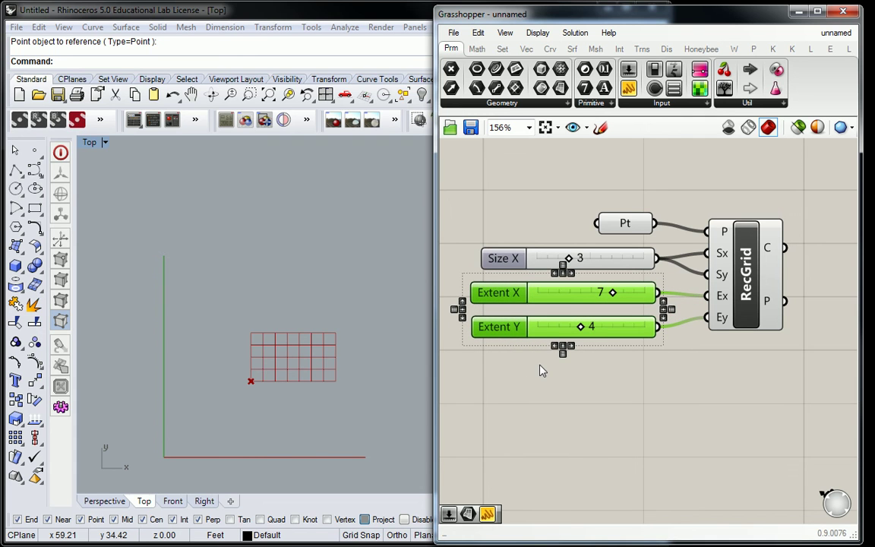
{"action": "left_click", "coordinate": [646, 418]}
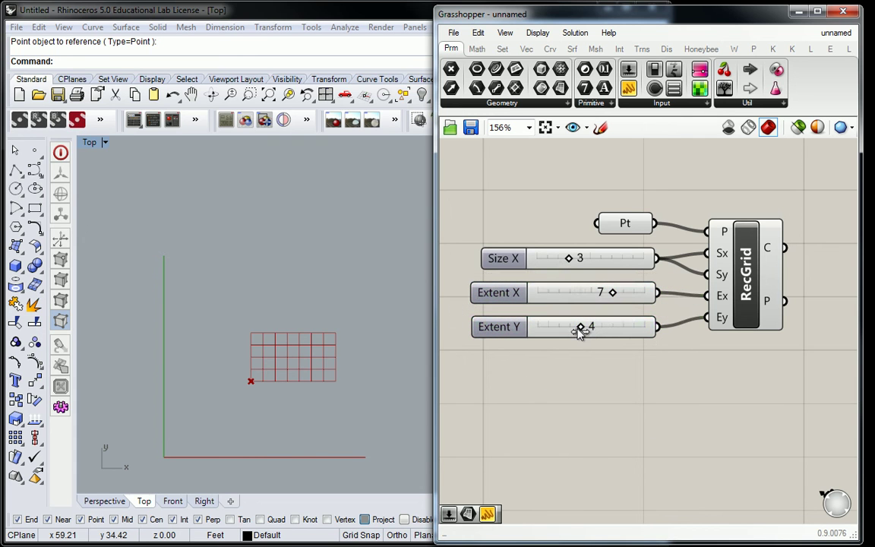
- Set both Extent X and Extent Y to 4 for a 4x4 grid, centring it in Top view
{"action": "left_click_drag", "start_coordinate": [579, 331], "coordinate": [571, 329]}
{"action": "left_click_drag", "start_coordinate": [611, 293], "coordinate": [571, 293]}
{"action": "scroll", "coordinate": [258, 357], "scroll_direction": "up", "scroll_amount": 4}
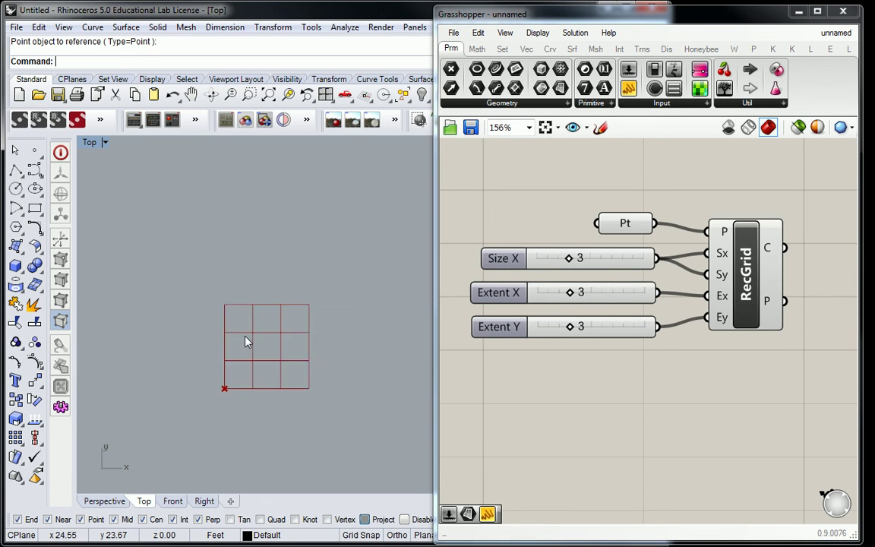
{"action": "scroll", "coordinate": [288, 364], "scroll_direction": "up", "scroll_amount": 3}
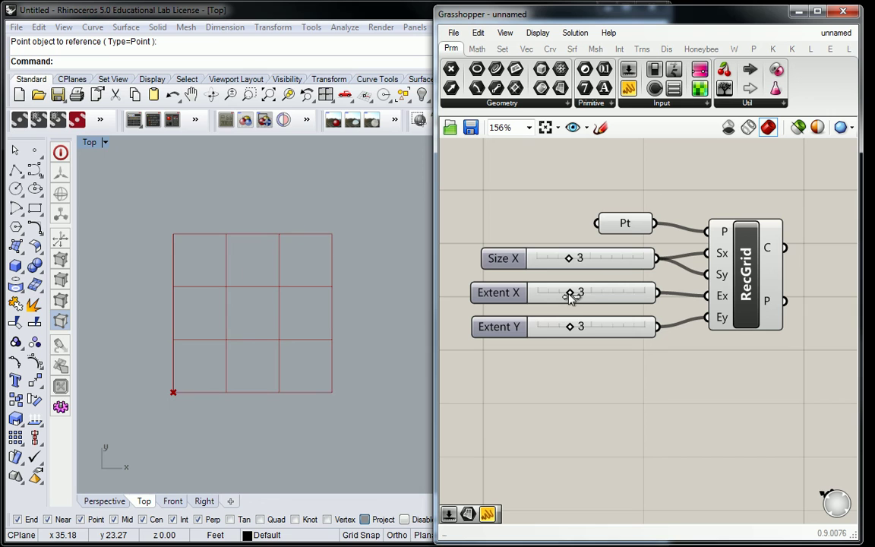
{"action": "left_click_drag", "start_coordinate": [571, 298], "coordinate": [581, 328]}
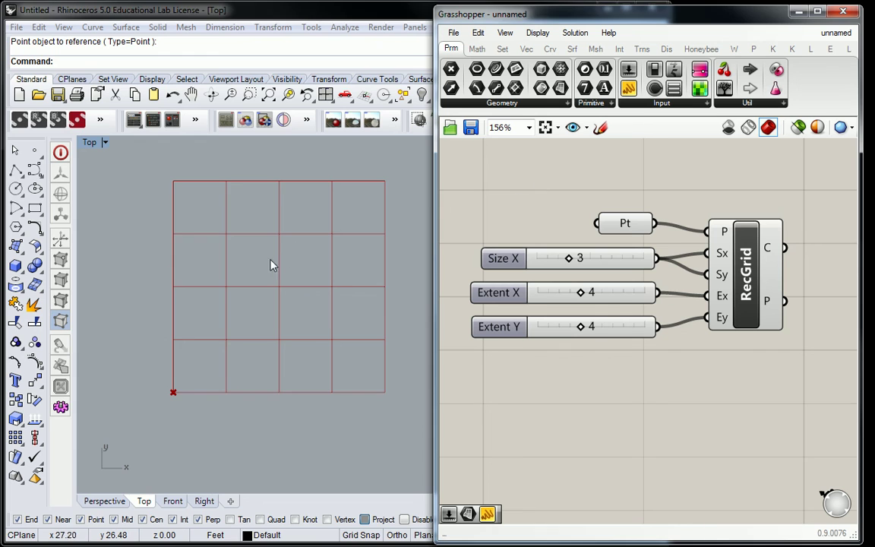
{"action": "right_click_drag", "start_coordinate": [272, 264], "coordinate": [253, 270]}
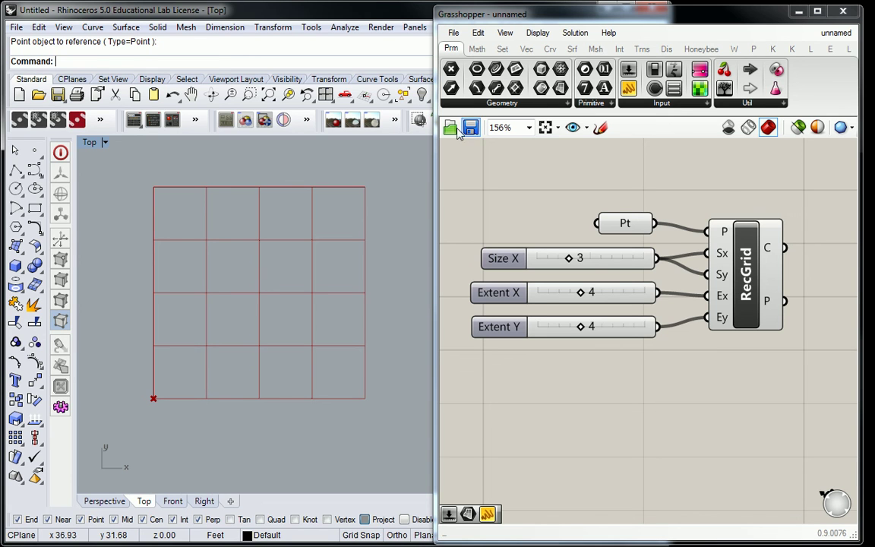
{"action": "right_click_drag", "start_coordinate": [704, 188], "coordinate": [720, 200]}
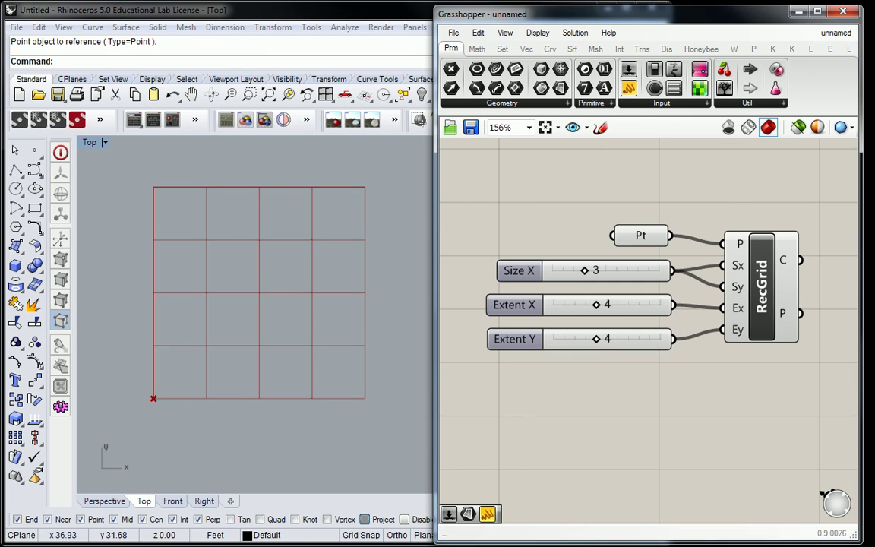